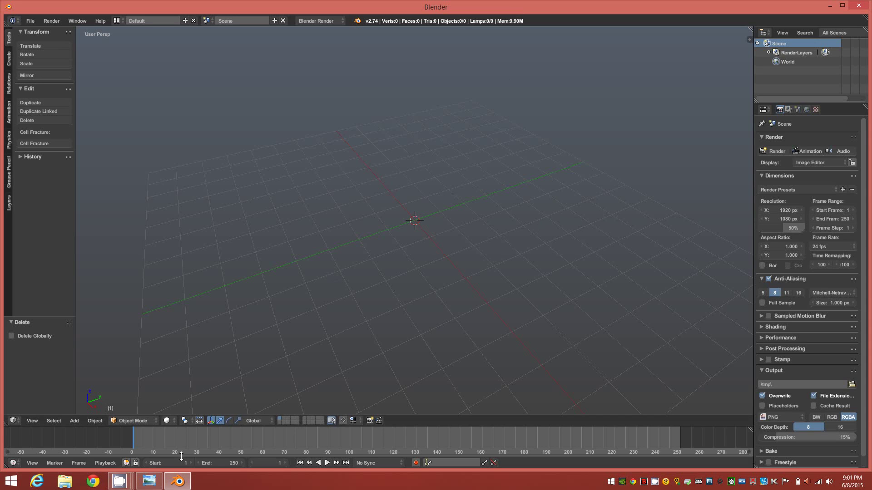
Step: Show the voronoi_bracelet.jpg reference of two white lattice bracelets in Windows Photo Viewer
{"action": "mouse_move", "coordinate": [149, 481]}
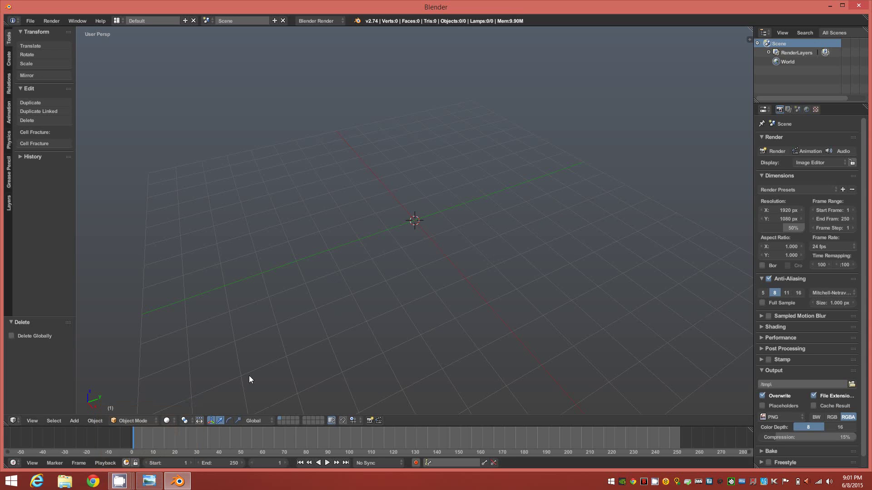
{"action": "left_click", "coordinate": [149, 481]}
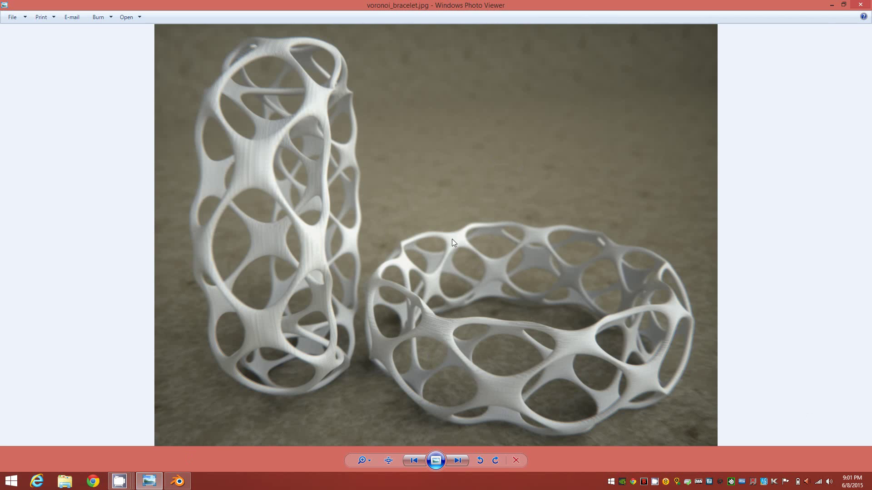
{"action": "left_click", "coordinate": [177, 481]}
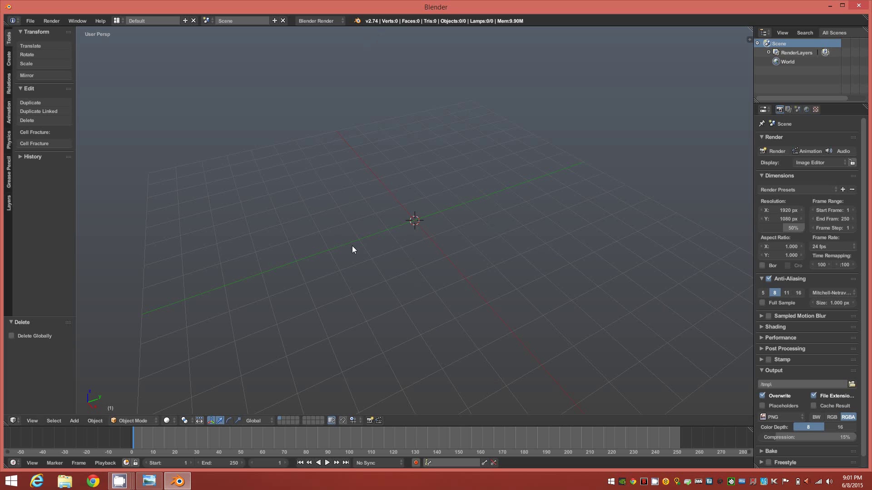
{"action": "middle_click_drag", "start_coordinate": [423, 259], "coordinate": [424, 286]}
{"action": "middle_click_drag", "start_coordinate": [433, 245], "coordinate": [427, 244]}
{"action": "mouse_move", "coordinate": [432, 239]}
{"action": "middle_mouse_down"}
{"action": "mouse_move", "coordinate": [436, 256]}
{"action": "mouse_move", "coordinate": [422, 254]}
{"action": "mouse_move", "coordinate": [435, 252]}
{"action": "middle_mouse_up"}
{"action": "mouse_move", "coordinate": [433, 249]}
{"action": "middle_mouse_down"}
{"action": "mouse_move", "coordinate": [433, 262]}
{"action": "mouse_move", "coordinate": [415, 257]}
{"action": "mouse_move", "coordinate": [437, 249]}
{"action": "mouse_move", "coordinate": [425, 257]}
{"action": "middle_mouse_up"}
Step: Add a torus mesh from the Space menu's Add Mesh list
{"action": "key", "text": "space"}
{"action": "mouse_move", "coordinate": [425, 257]}
{"action": "mouse_move", "coordinate": [466, 257]}
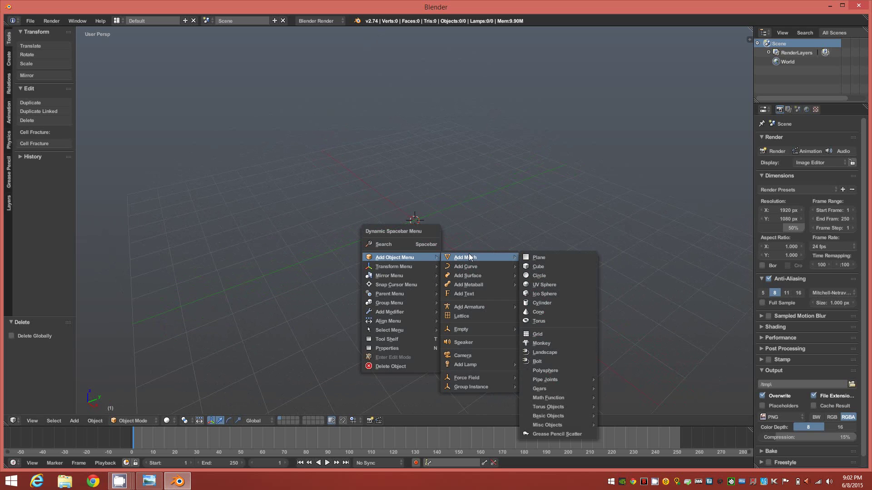
{"action": "left_click", "coordinate": [542, 318]}
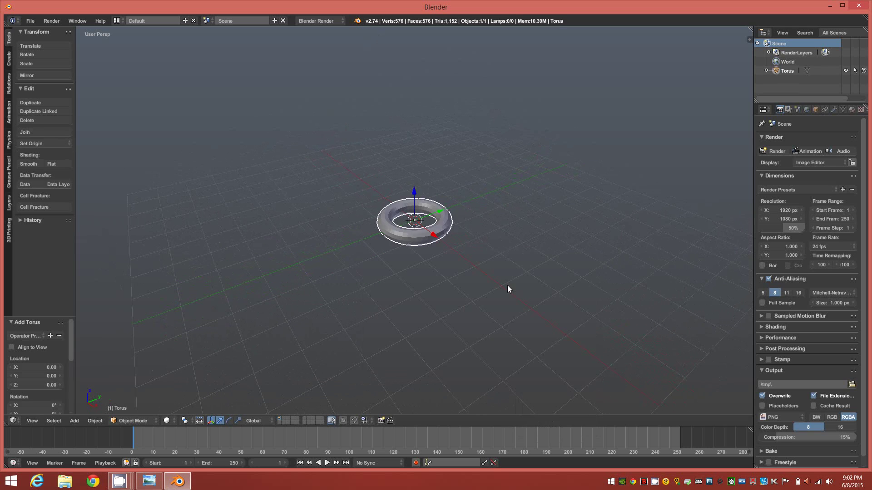
Step: Enlarge the new torus's major radius to 1.78
{"action": "middle_click_drag", "start_coordinate": [442, 271], "coordinate": [407, 216]}
{"action": "scroll", "coordinate": [412, 234], "scroll_direction": "up", "scroll_amount": 4}
{"action": "left_click_drag", "start_coordinate": [72, 337], "coordinate": [72, 381]}
{"action": "middle_click_drag", "start_coordinate": [464, 272], "coordinate": [440, 294]}
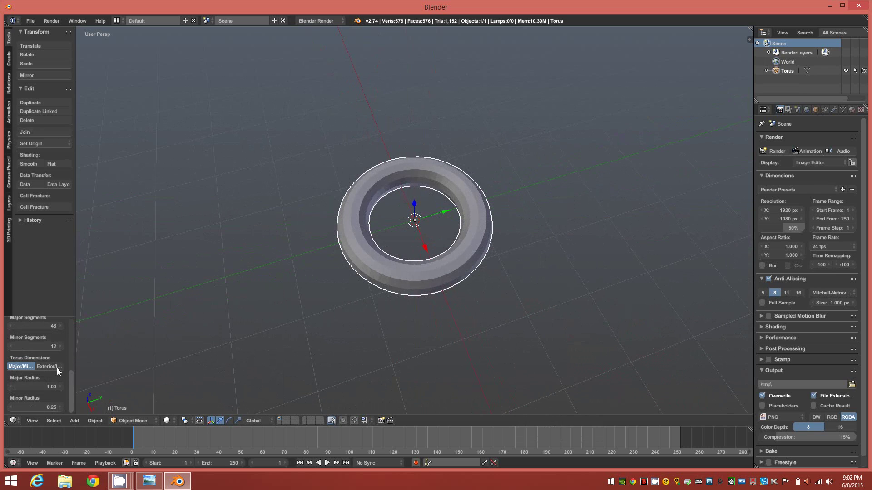
{"action": "left_click_drag", "start_coordinate": [56, 386], "coordinate": [79, 392]}
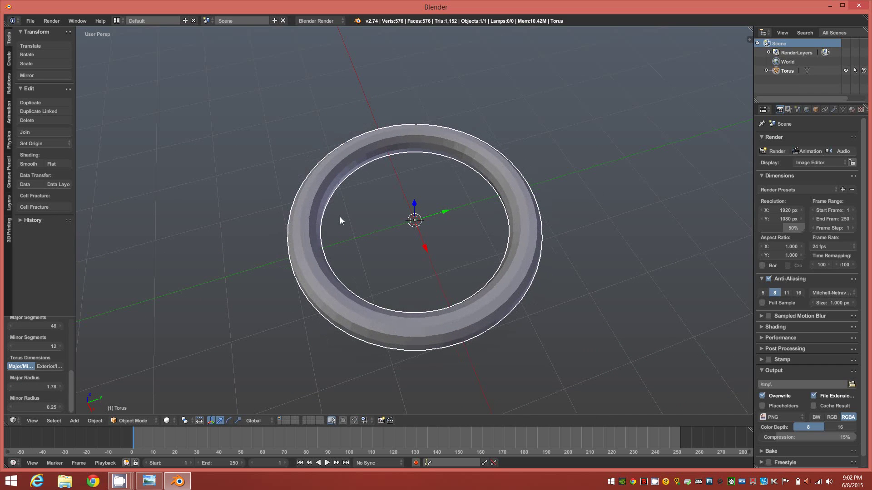
{"action": "middle_click_drag", "start_coordinate": [430, 311], "coordinate": [473, 195]}
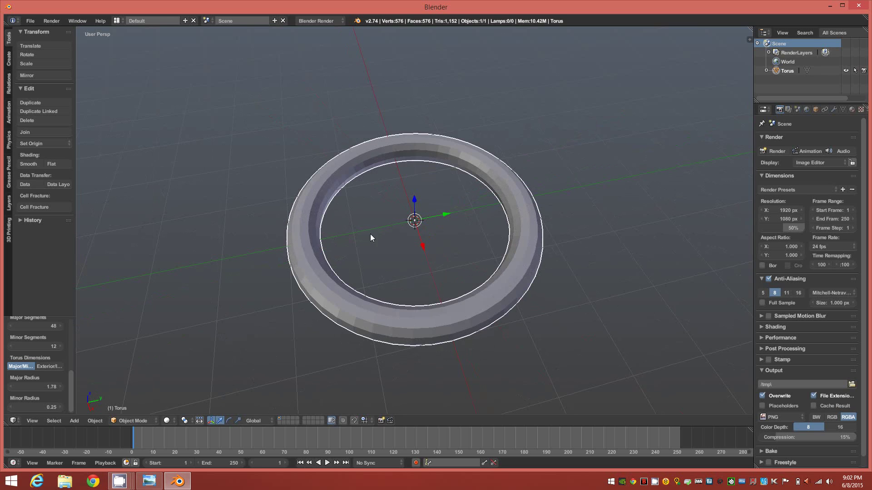
{"action": "mouse_move", "coordinate": [361, 241]}
{"action": "middle_mouse_down"}
{"action": "mouse_move", "coordinate": [361, 288]}
{"action": "mouse_move", "coordinate": [396, 218]}
{"action": "mouse_move", "coordinate": [389, 212]}
{"action": "mouse_move", "coordinate": [375, 271]}
{"action": "mouse_move", "coordinate": [353, 276]}
{"action": "mouse_move", "coordinate": [374, 291]}
{"action": "mouse_move", "coordinate": [367, 248]}
{"action": "middle_mouse_up"}
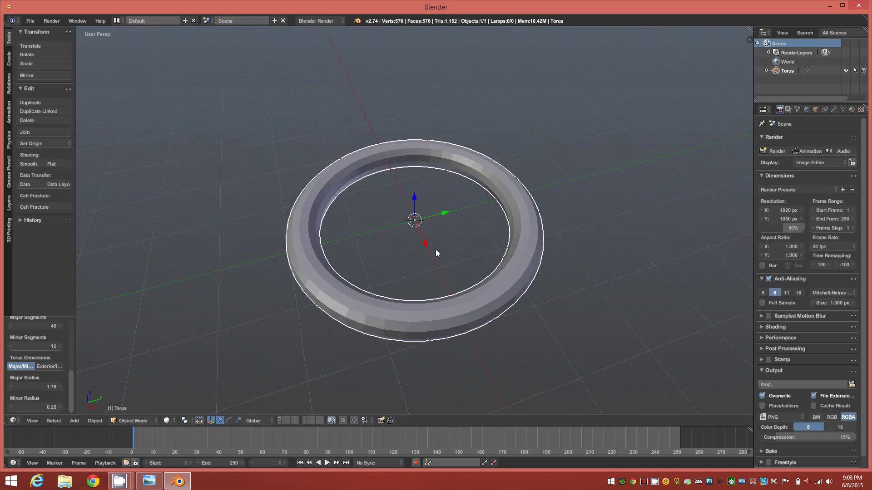
{"action": "mouse_move", "coordinate": [480, 252]}
{"action": "middle_mouse_down"}
{"action": "mouse_move", "coordinate": [460, 281]}
{"action": "mouse_move", "coordinate": [471, 265]}
{"action": "middle_mouse_up"}
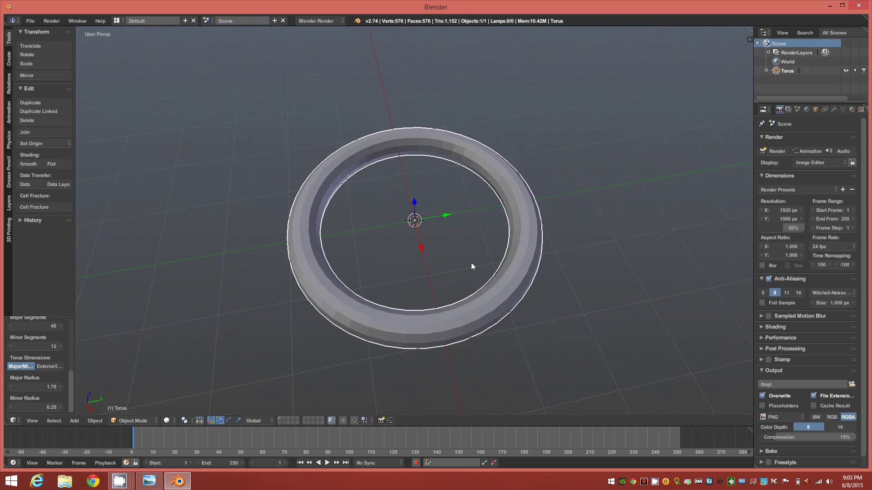
{"action": "mouse_move", "coordinate": [470, 263]}
{"action": "middle_mouse_down"}
{"action": "mouse_move", "coordinate": [462, 272]}
{"action": "mouse_move", "coordinate": [477, 272]}
{"action": "mouse_move", "coordinate": [484, 237]}
{"action": "mouse_move", "coordinate": [464, 246]}
{"action": "mouse_move", "coordinate": [471, 262]}
{"action": "mouse_move", "coordinate": [465, 254]}
{"action": "mouse_move", "coordinate": [476, 245]}
{"action": "mouse_move", "coordinate": [477, 262]}
{"action": "middle_mouse_up"}
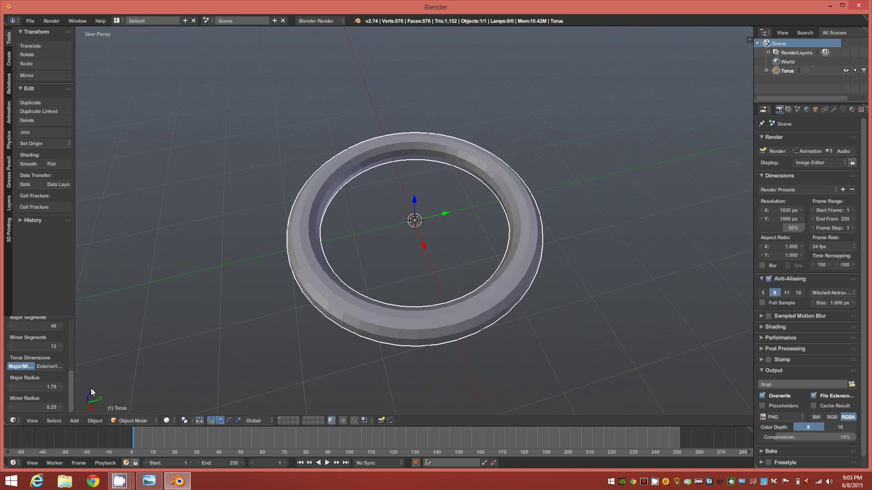
Step: Set the torus major radius to exactly 1.00
{"action": "middle_click_drag", "start_coordinate": [479, 295], "coordinate": [490, 320]}
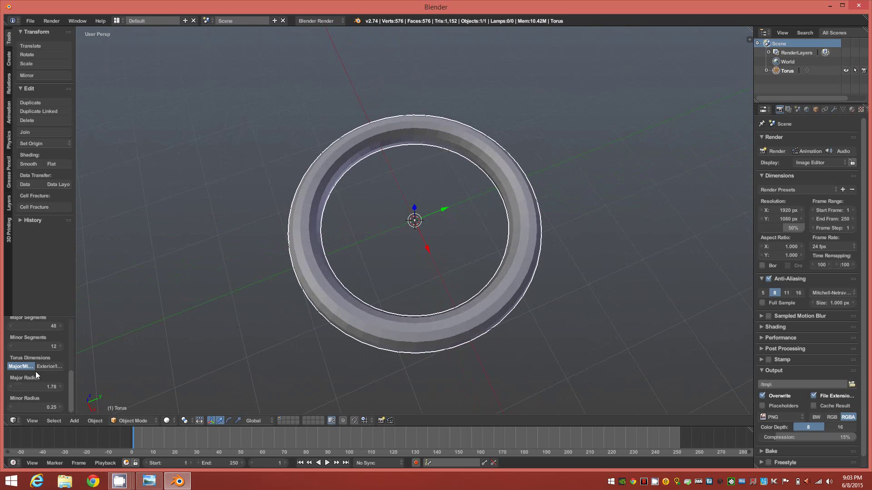
{"action": "left_click_drag", "start_coordinate": [58, 388], "coordinate": [68, 386]}
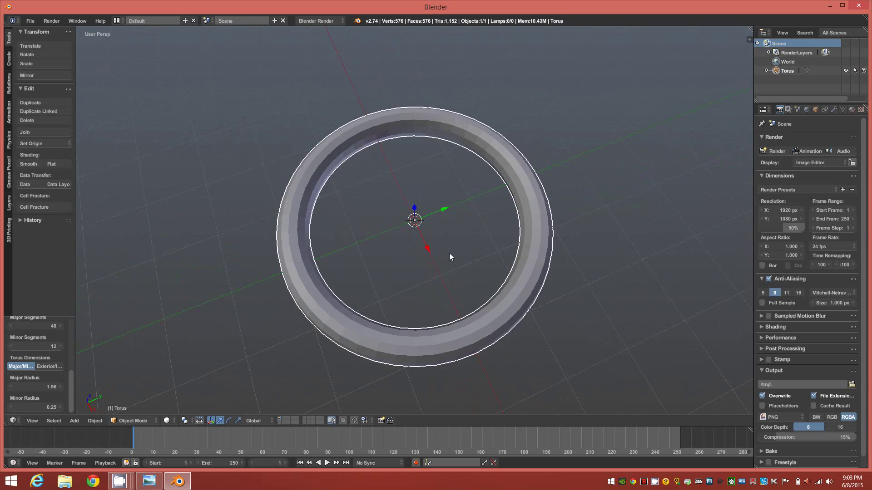
{"action": "mouse_move", "coordinate": [449, 257]}
{"action": "middle_mouse_down"}
{"action": "mouse_move", "coordinate": [454, 292]}
{"action": "mouse_move", "coordinate": [436, 244]}
{"action": "mouse_move", "coordinate": [463, 216]}
{"action": "mouse_move", "coordinate": [437, 240]}
{"action": "mouse_move", "coordinate": [438, 283]}
{"action": "mouse_move", "coordinate": [406, 279]}
{"action": "mouse_move", "coordinate": [437, 270]}
{"action": "mouse_move", "coordinate": [446, 243]}
{"action": "mouse_move", "coordinate": [434, 236]}
{"action": "mouse_move", "coordinate": [435, 247]}
{"action": "mouse_move", "coordinate": [440, 209]}
{"action": "mouse_move", "coordinate": [436, 252]}
{"action": "middle_mouse_up"}
{"action": "left_click_drag", "start_coordinate": [58, 386], "coordinate": [52, 389]}
{"action": "left_click", "coordinate": [53, 389]}
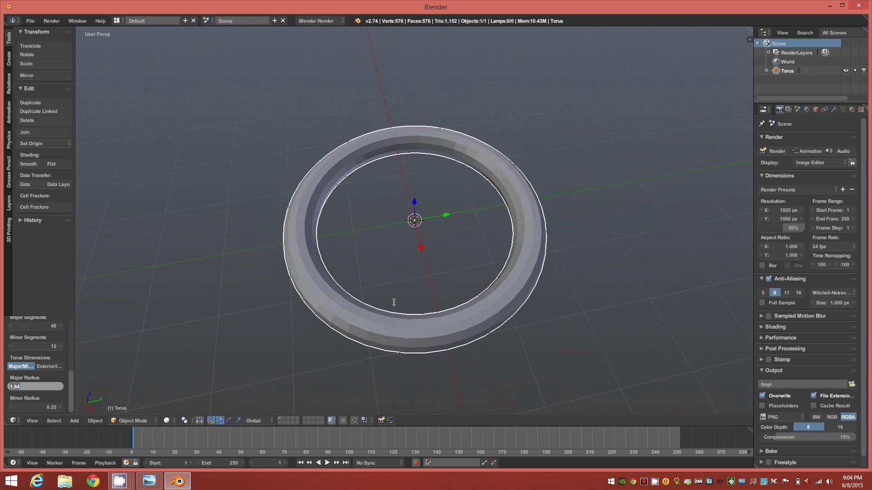
{"action": "type", "text": "1.00"}
{"action": "key", "text": "Return"}
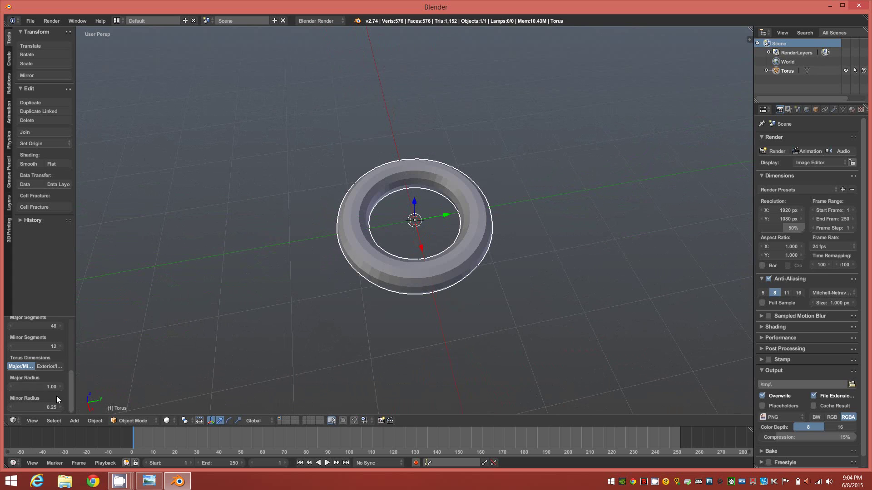
Step: Adjust the torus minor radius to 0.22
{"action": "middle_click_drag", "start_coordinate": [305, 311], "coordinate": [352, 298]}
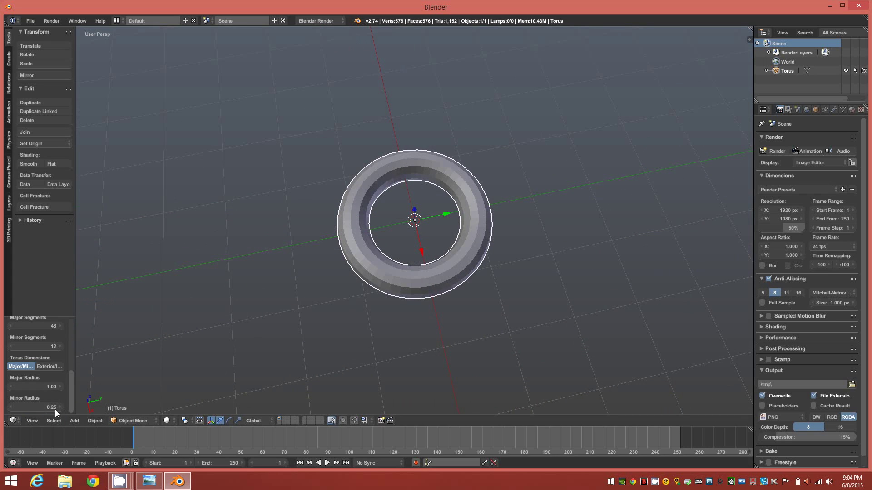
{"action": "left_click_drag", "start_coordinate": [59, 407], "coordinate": [62, 409]}
{"action": "key", "text": "Escape"}
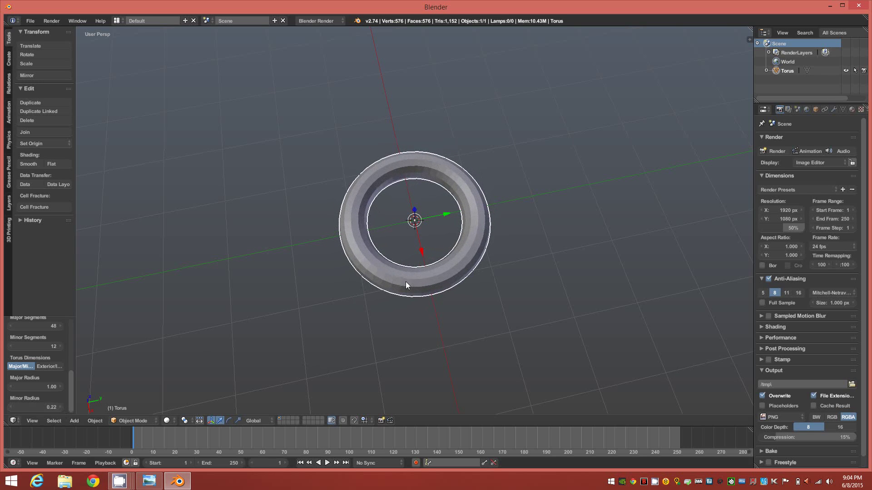
{"action": "mouse_move", "coordinate": [406, 285]}
{"action": "middle_mouse_down"}
{"action": "mouse_move", "coordinate": [404, 223]}
{"action": "mouse_move", "coordinate": [405, 241]}
{"action": "mouse_move", "coordinate": [383, 267]}
{"action": "mouse_move", "coordinate": [400, 260]}
{"action": "mouse_move", "coordinate": [404, 226]}
{"action": "mouse_move", "coordinate": [398, 290]}
{"action": "middle_mouse_up"}
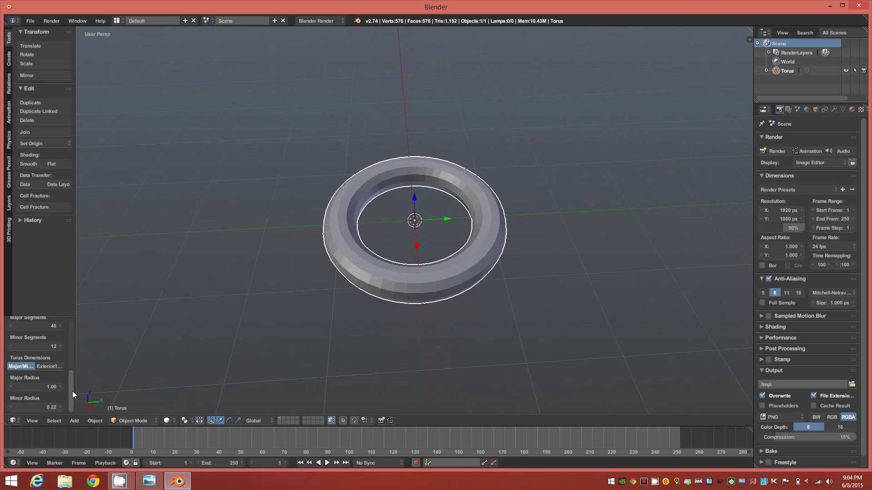
{"action": "left_click_drag", "start_coordinate": [72, 389], "coordinate": [71, 372]}
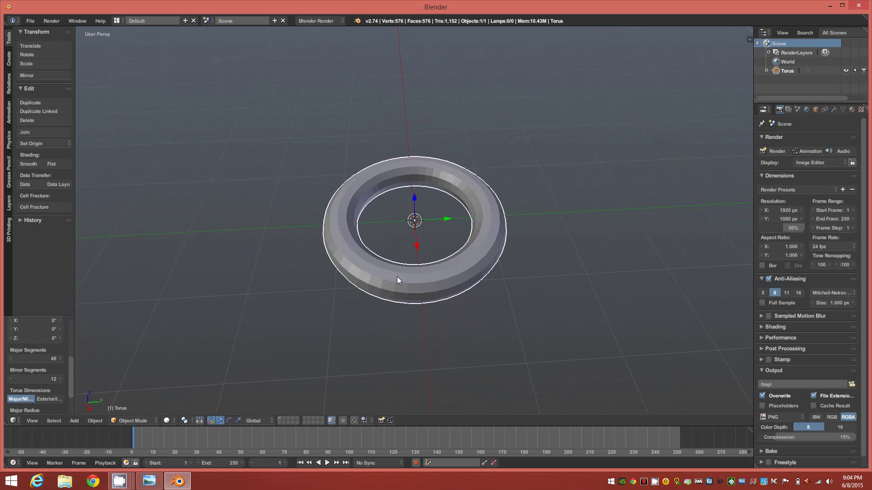
Step: Give the torus 64 major segments and 24 minor segments
{"action": "left_click_drag", "start_coordinate": [47, 358], "coordinate": [49, 370]}
{"action": "left_click", "coordinate": [50, 359]}
{"action": "type", "text": "64"}
{"action": "key", "text": "Return"}
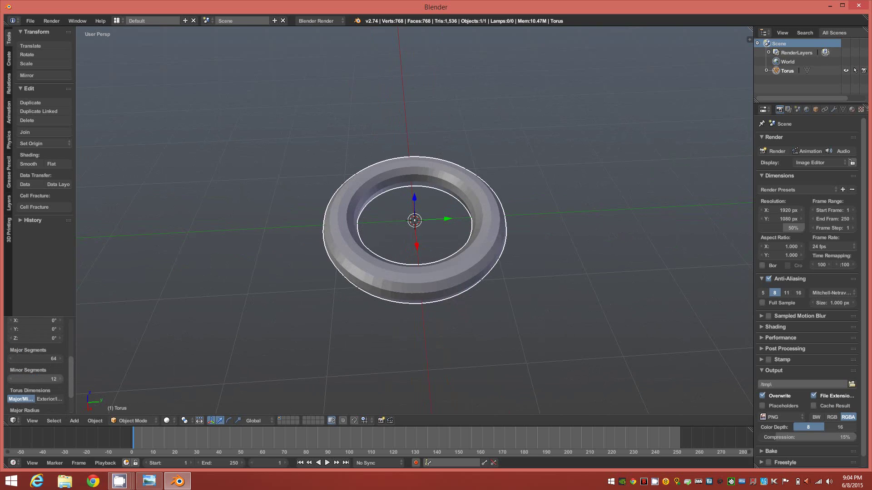
{"action": "left_click_drag", "start_coordinate": [55, 380], "coordinate": [62, 380]}
{"action": "left_click", "coordinate": [53, 378]}
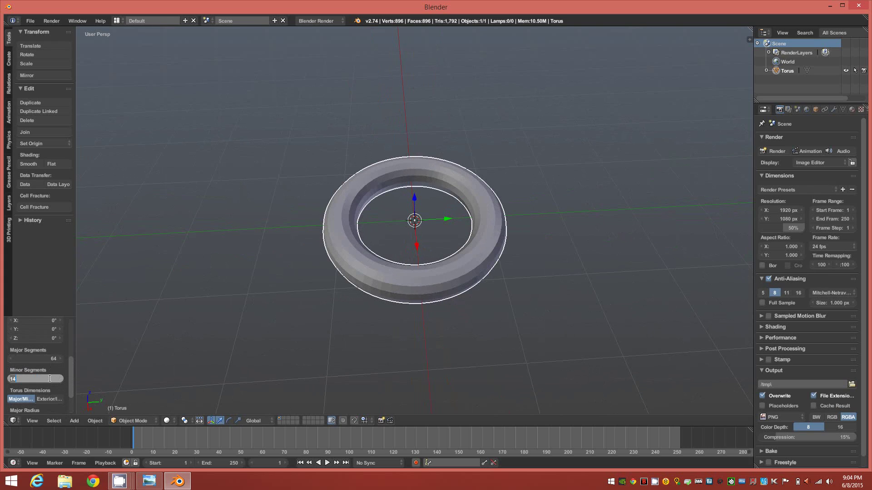
{"action": "type", "text": "24"}
{"action": "key", "text": "Return"}
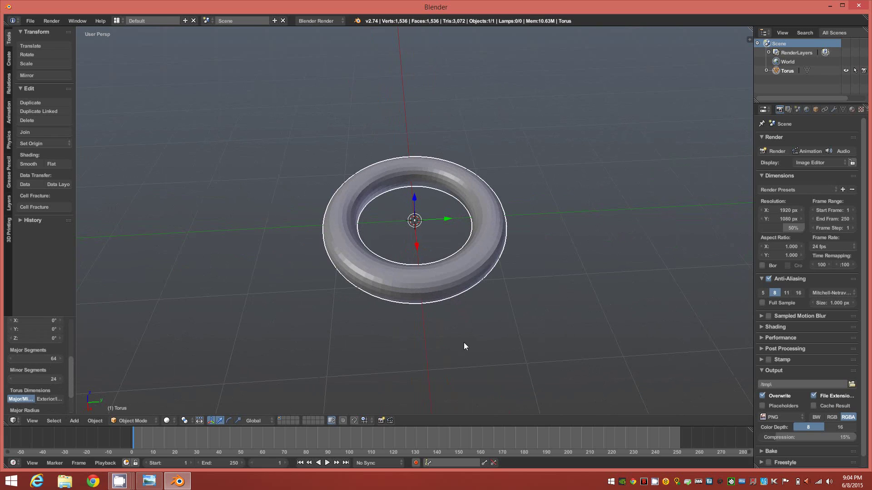
Step: Add a Decimate modifier set to Un-Subdivide with 1 iteration
{"action": "left_click", "coordinate": [835, 108]}
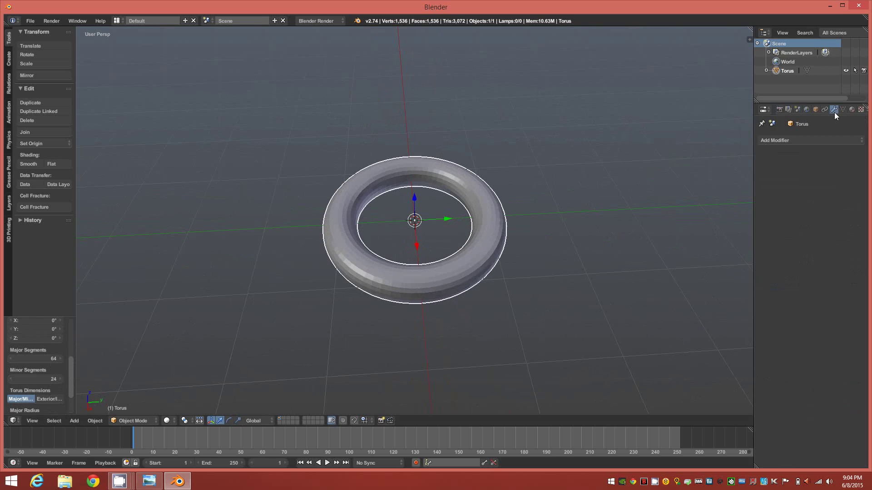
{"action": "left_click", "coordinate": [852, 139]}
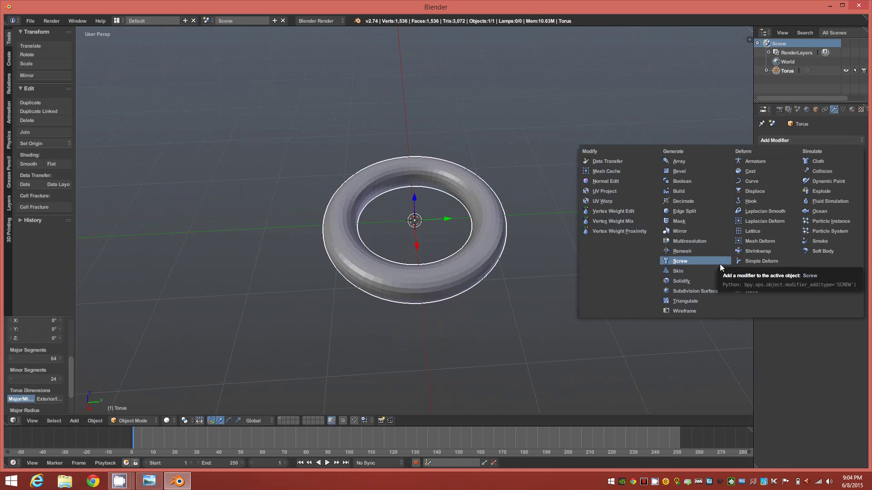
{"action": "left_click", "coordinate": [696, 200]}
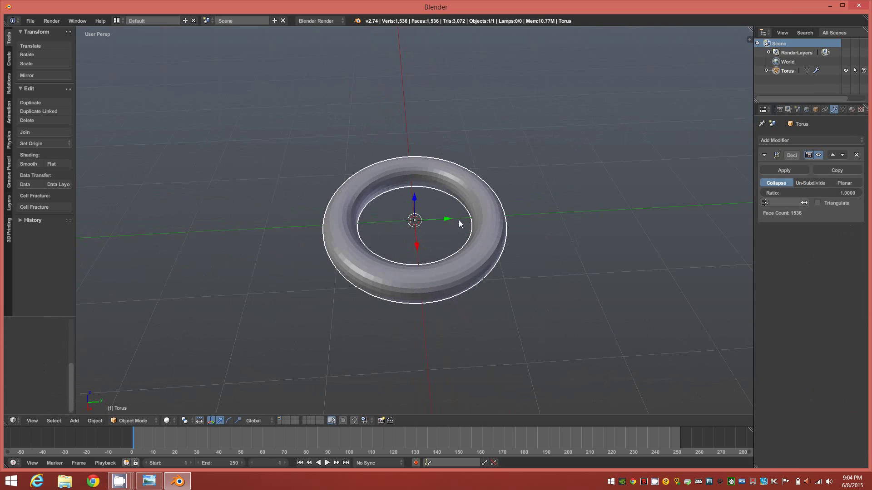
{"action": "middle_click_drag", "start_coordinate": [412, 240], "coordinate": [427, 233]}
{"action": "left_click", "coordinate": [810, 184]}
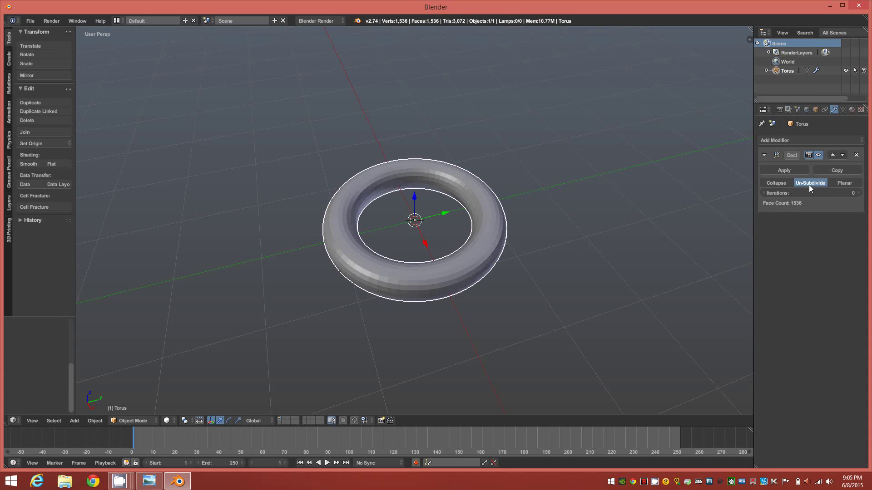
{"action": "left_click", "coordinate": [859, 193]}
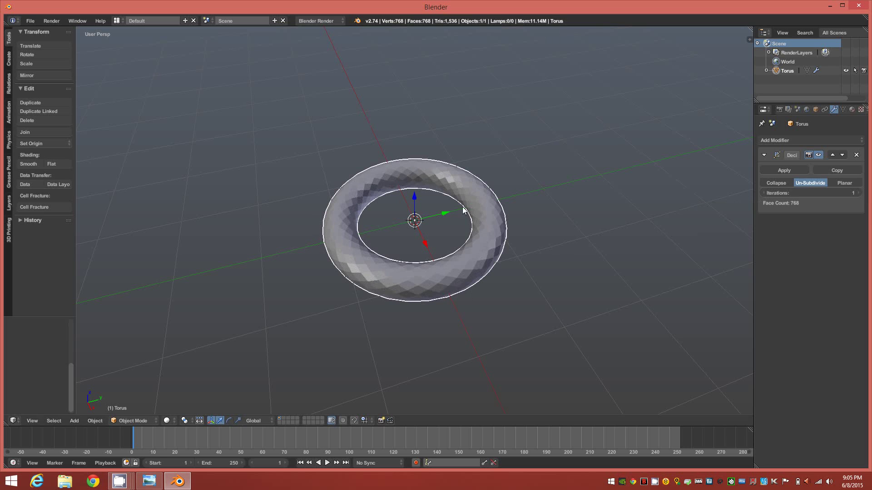
Step: Inspect the decimated torus from several angles and briefly in Edit Mode
{"action": "mouse_move", "coordinate": [429, 277]}
{"action": "middle_mouse_down"}
{"action": "mouse_move", "coordinate": [437, 281]}
{"action": "mouse_move", "coordinate": [429, 301]}
{"action": "mouse_move", "coordinate": [420, 264]}
{"action": "middle_mouse_up"}
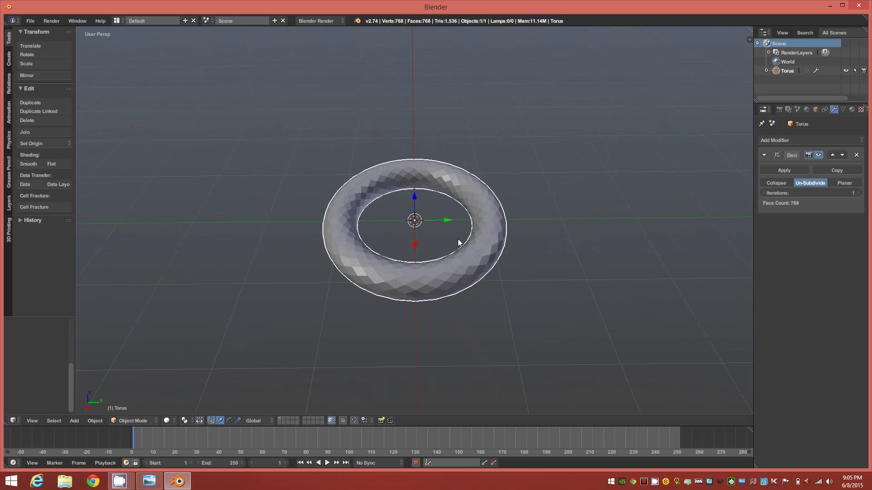
{"action": "mouse_move", "coordinate": [452, 254]}
{"action": "middle_mouse_down"}
{"action": "mouse_move", "coordinate": [457, 263]}
{"action": "mouse_move", "coordinate": [446, 252]}
{"action": "mouse_move", "coordinate": [405, 270]}
{"action": "mouse_move", "coordinate": [442, 276]}
{"action": "mouse_move", "coordinate": [441, 270]}
{"action": "middle_mouse_up"}
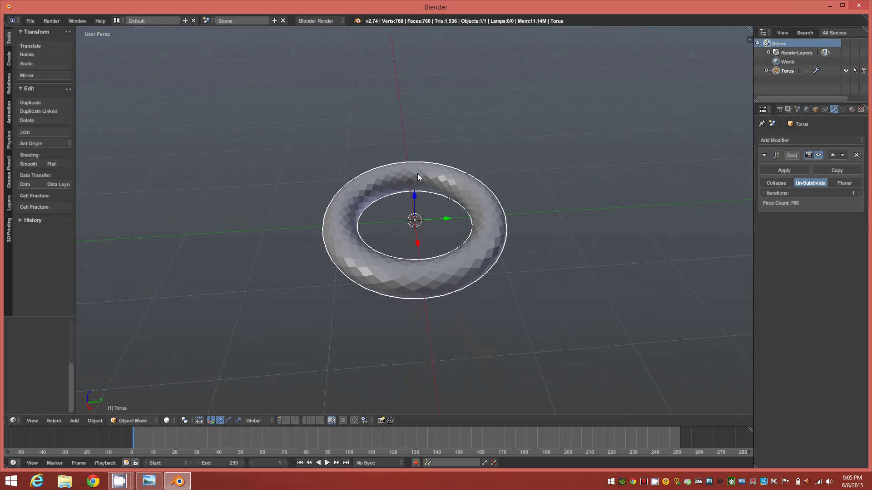
{"action": "mouse_move", "coordinate": [438, 258]}
{"action": "middle_mouse_down"}
{"action": "mouse_move", "coordinate": [424, 279]}
{"action": "mouse_move", "coordinate": [418, 267]}
{"action": "mouse_move", "coordinate": [427, 265]}
{"action": "middle_mouse_up"}
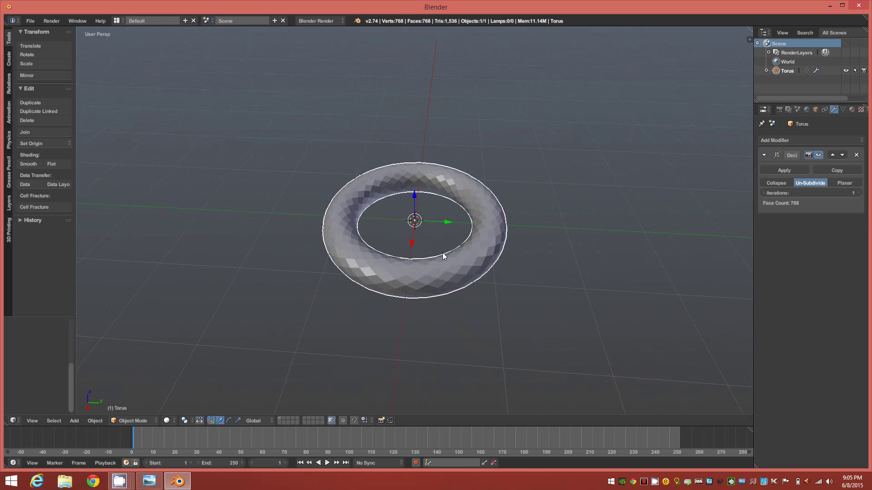
{"action": "mouse_move", "coordinate": [456, 252]}
{"action": "middle_mouse_down"}
{"action": "mouse_move", "coordinate": [444, 265]}
{"action": "mouse_move", "coordinate": [457, 267]}
{"action": "middle_mouse_up"}
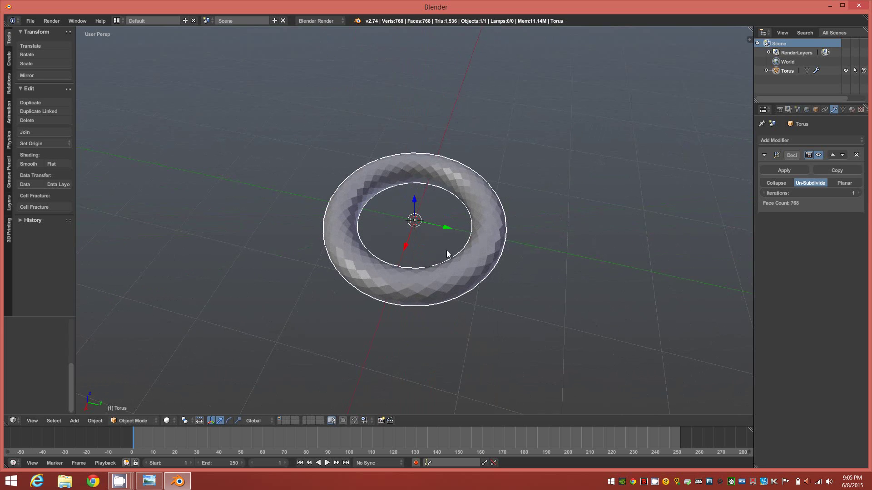
{"action": "middle_click_drag", "start_coordinate": [446, 247], "coordinate": [451, 239]}
{"action": "scroll", "coordinate": [420, 251], "scroll_direction": "up", "scroll_amount": 1}
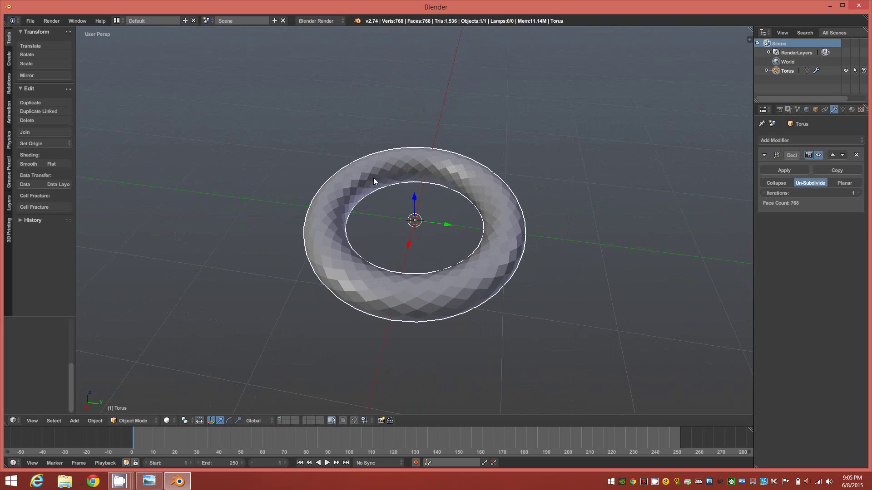
{"action": "middle_click_drag", "start_coordinate": [433, 293], "coordinate": [442, 249]}
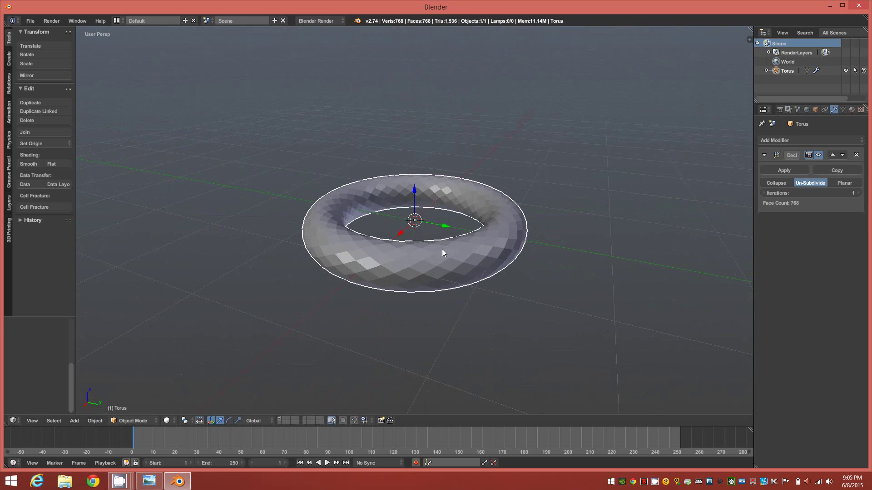
{"action": "key", "text": "Tab"}
{"action": "left_click", "coordinate": [459, 278]}
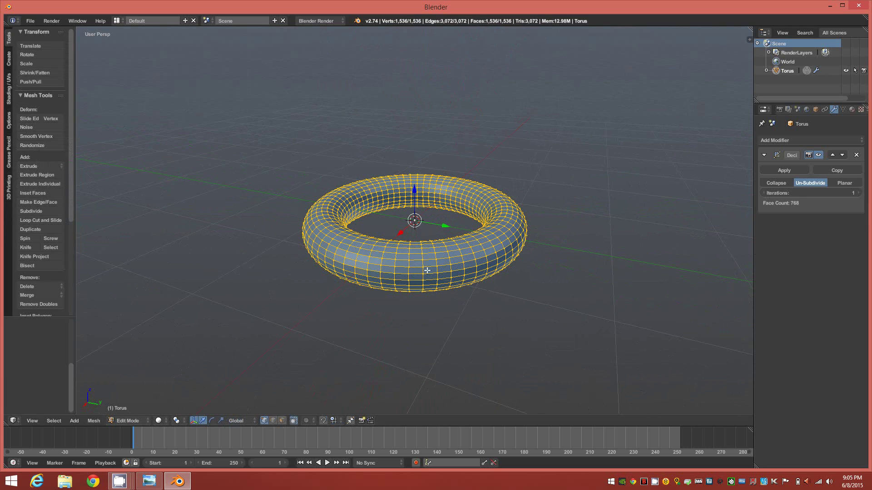
{"action": "key", "text": "Tab"}
{"action": "left_click", "coordinate": [364, 271]}
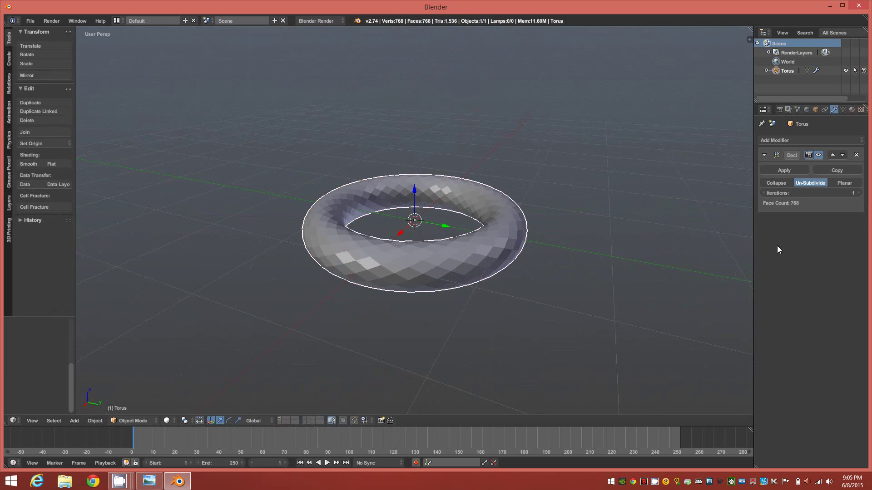
Step: Apply the Decimate modifier and enter Edit Mode on the 768-face lattice
{"action": "left_click", "coordinate": [785, 170]}
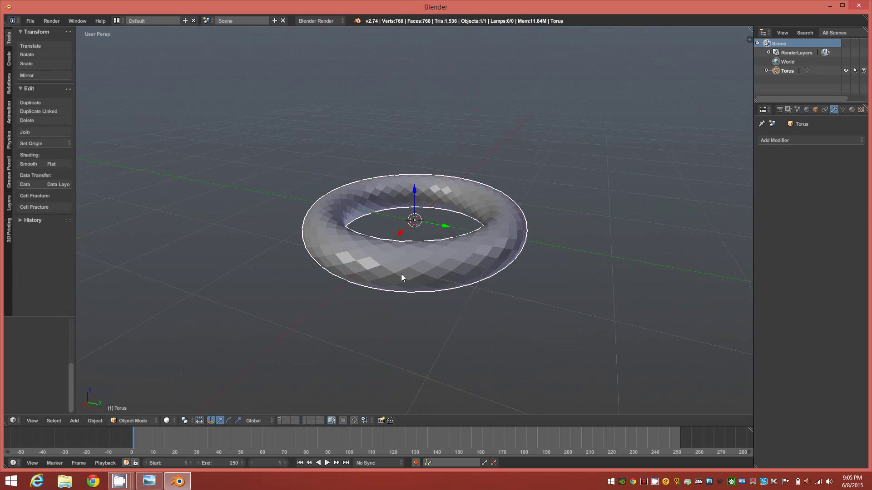
{"action": "key", "text": "Tab"}
{"action": "left_click", "coordinate": [483, 276]}
{"action": "mouse_move", "coordinate": [430, 262]}
{"action": "middle_mouse_down"}
{"action": "mouse_move", "coordinate": [429, 298]}
{"action": "mouse_move", "coordinate": [428, 251]}
{"action": "mouse_move", "coordinate": [416, 259]}
{"action": "middle_mouse_up"}
Step: Deselect everything and switch to an orthographic front view of the torus
{"action": "scroll", "coordinate": [415, 258], "scroll_direction": "up", "scroll_amount": 2}
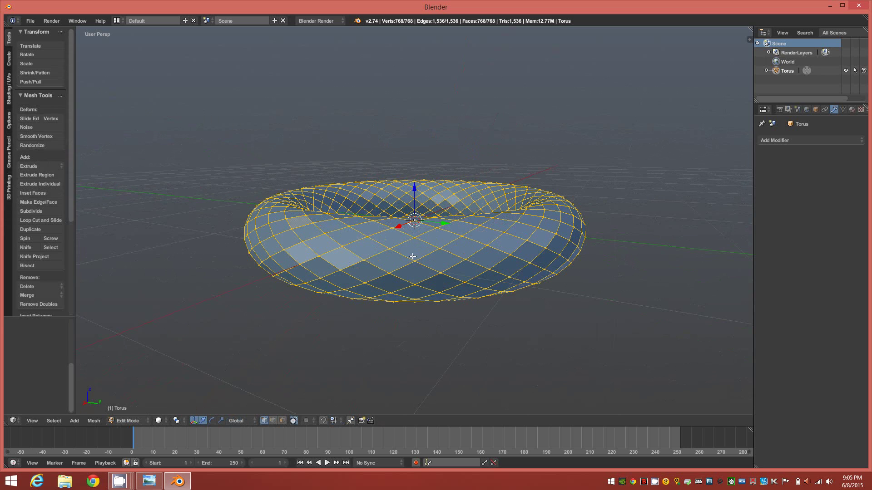
{"action": "key", "text": "a"}
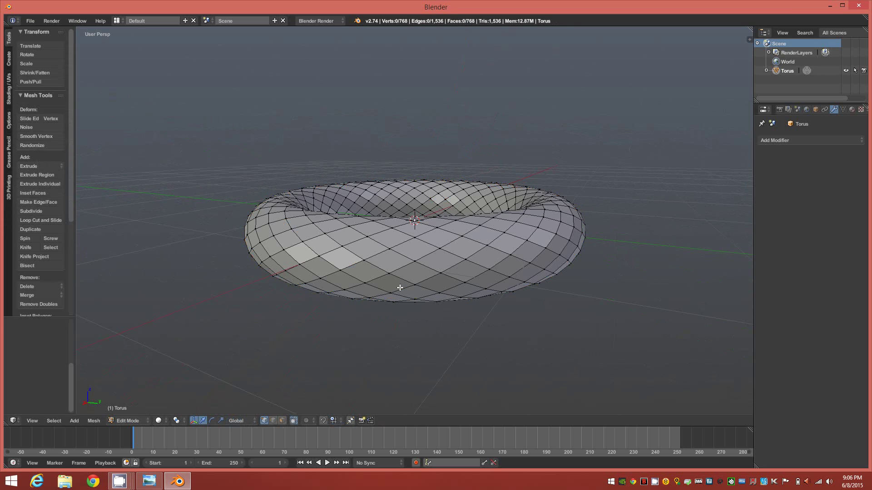
{"action": "middle_click_drag", "start_coordinate": [413, 279], "coordinate": [413, 275]}
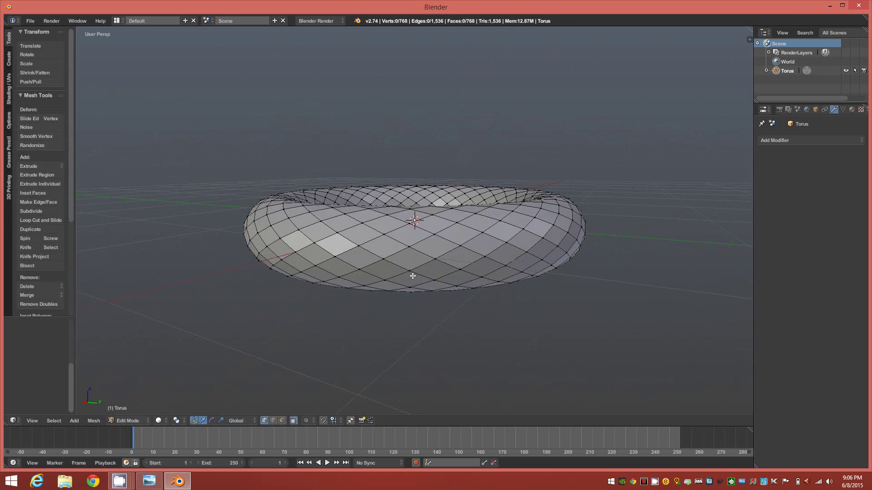
{"action": "key", "text": "KP_5"}
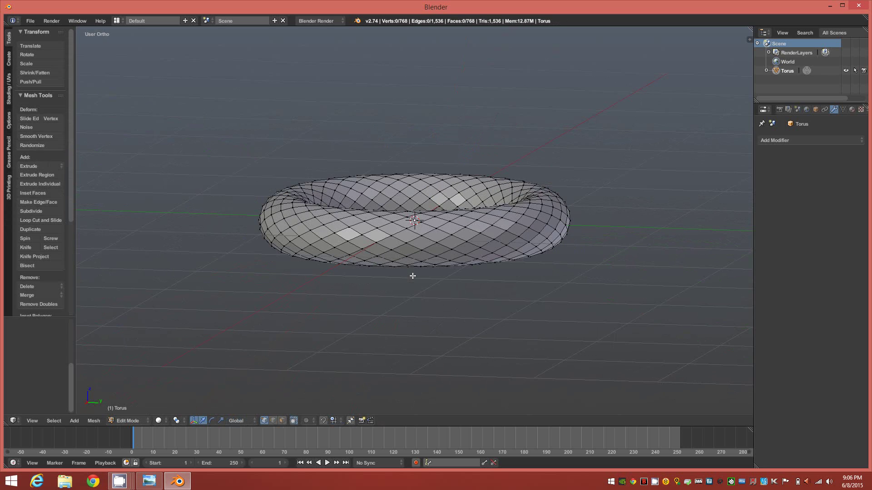
{"action": "key", "text": "KP_1"}
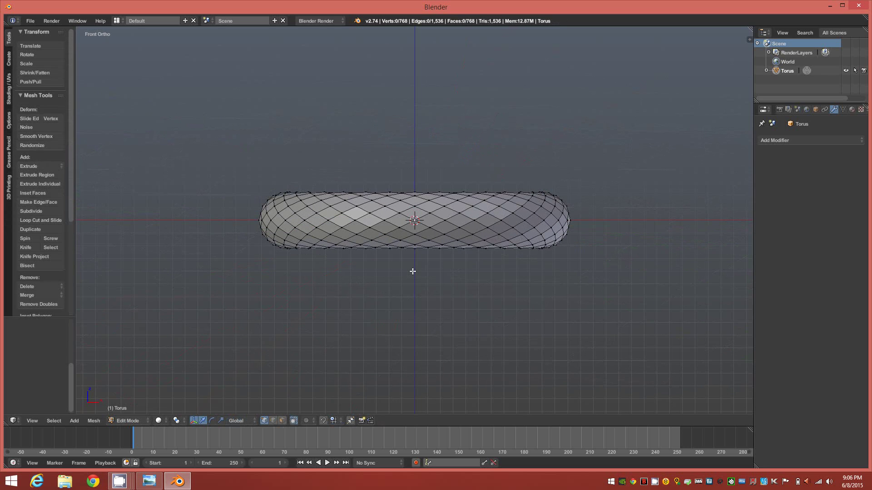
{"action": "scroll", "coordinate": [409, 218], "scroll_direction": "up", "scroll_amount": 4}
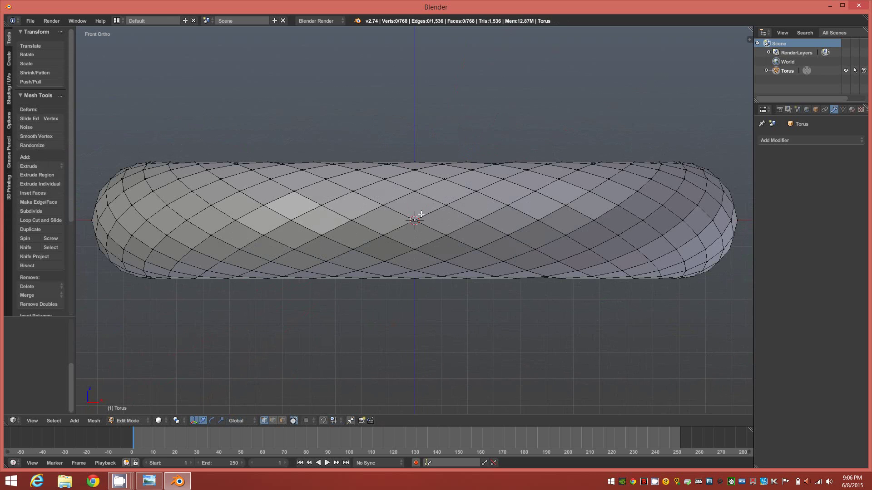
Step: Switch to face select and pick two crossing diagonal face loops
{"action": "right_click", "coordinate": [429, 211], "text": "alt"}
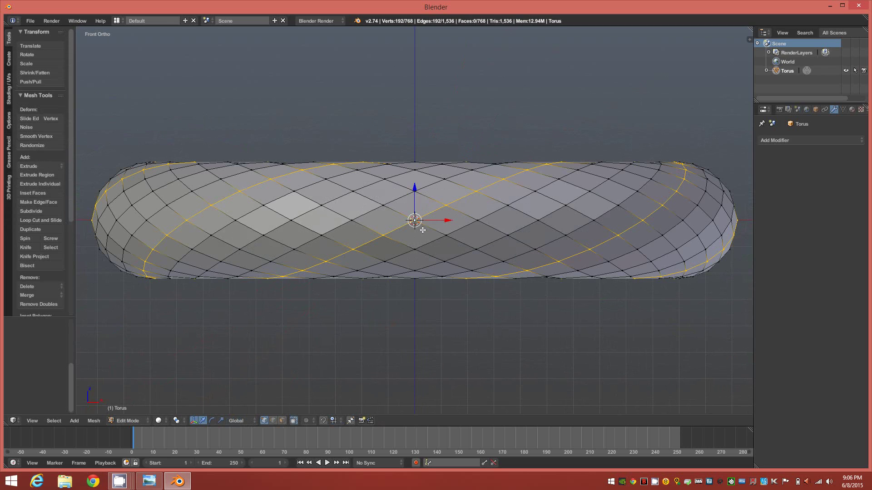
{"action": "key", "text": "ctrl+Tab"}
{"action": "key", "text": "3"}
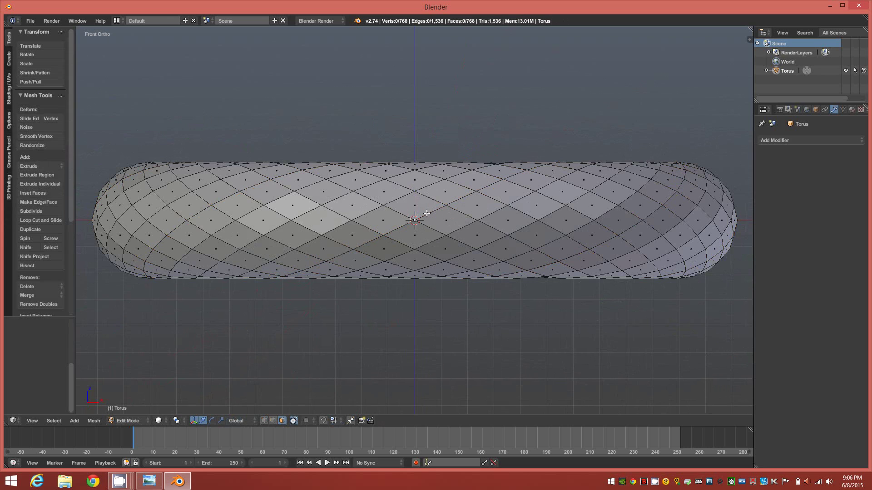
{"action": "right_click", "coordinate": [427, 213], "text": "alt"}
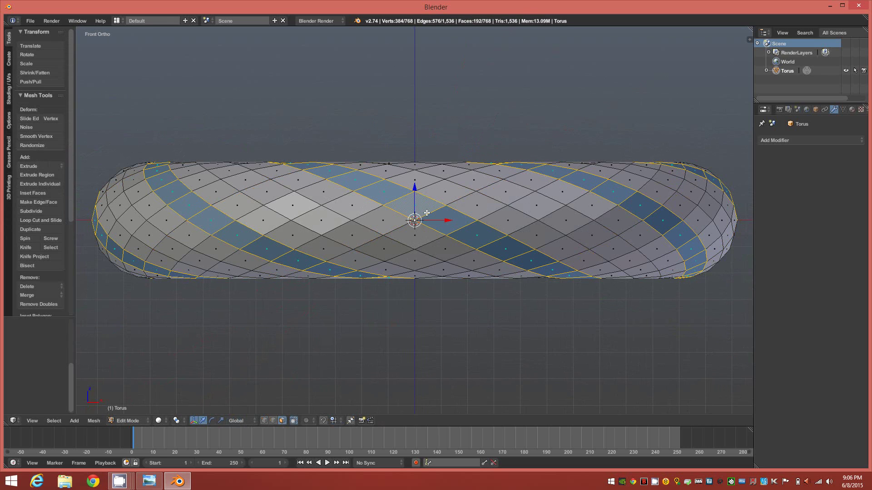
{"action": "right_click", "coordinate": [371, 231], "text": "alt+shift"}
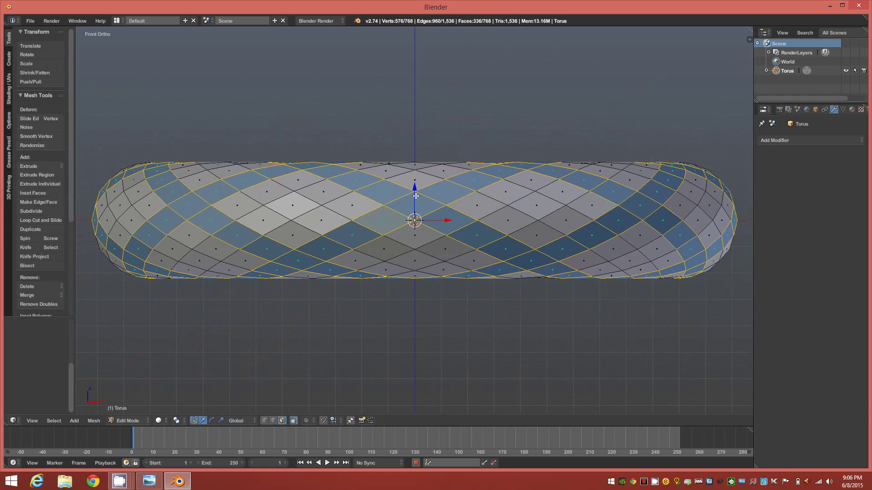
Step: Check the selection, then clear it and reselect two diagonal face loops from the front
{"action": "middle_click_drag", "start_coordinate": [421, 205], "coordinate": [407, 222]}
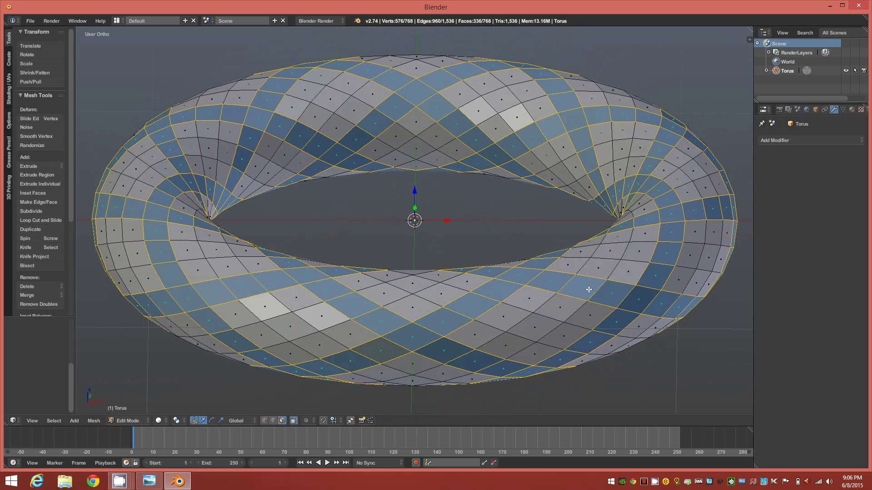
{"action": "middle_click_drag", "start_coordinate": [427, 309], "coordinate": [463, 288]}
{"action": "scroll", "coordinate": [474, 310], "scroll_direction": "down", "scroll_amount": 2}
{"action": "key", "text": "KP_1"}
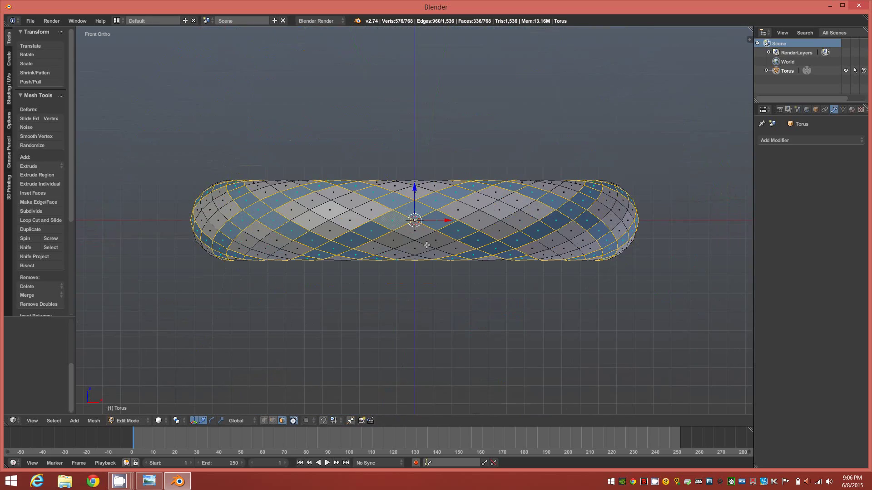
{"action": "scroll", "coordinate": [429, 217], "scroll_direction": "up", "scroll_amount": 2}
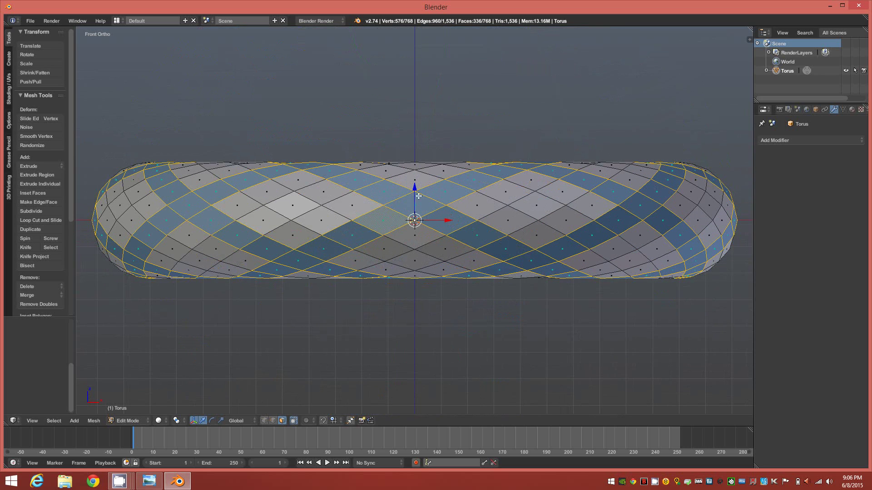
{"action": "key", "text": "a"}
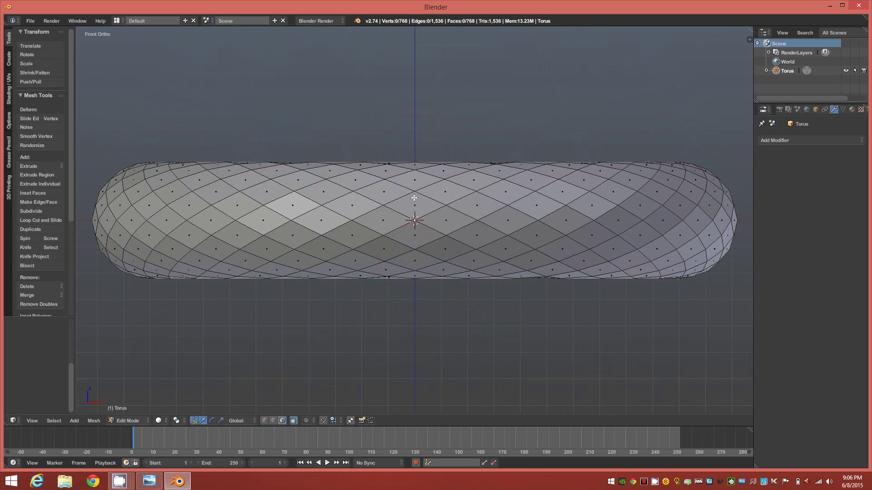
{"action": "right_click", "coordinate": [433, 211], "text": "alt"}
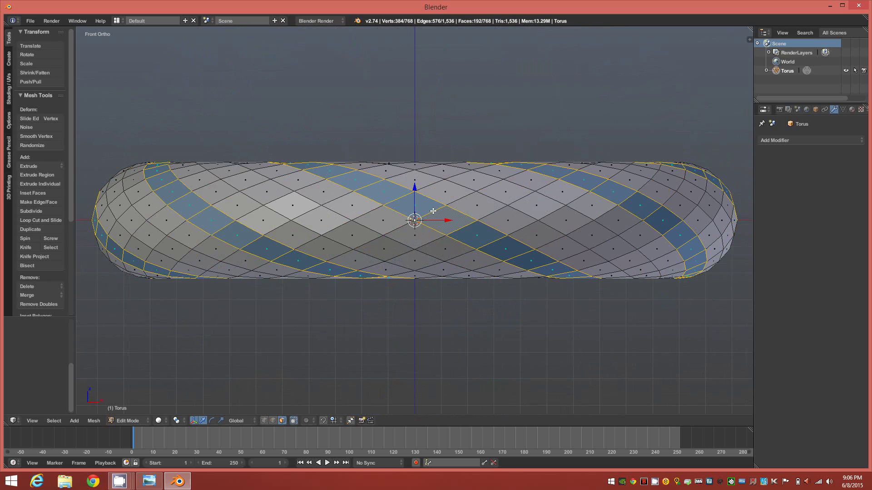
{"action": "right_click", "coordinate": [370, 228], "text": "alt+shift"}
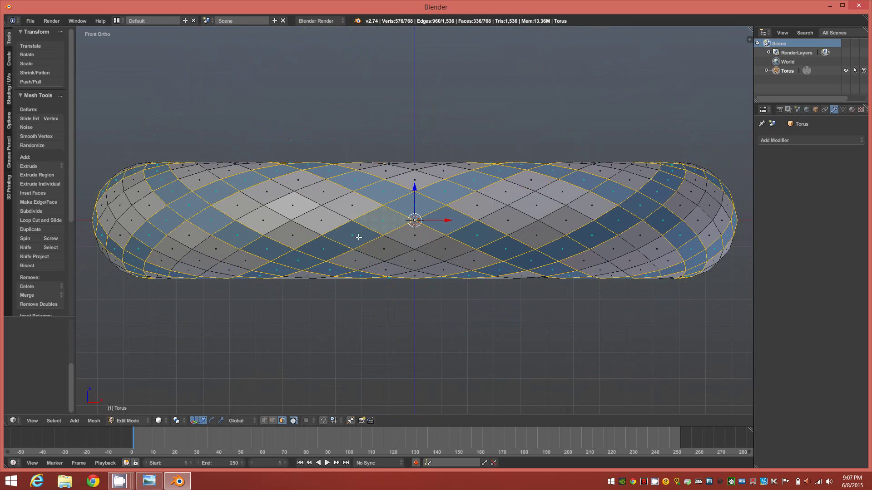
Step: Grow the diagonal loop selection in perspective view and delete those faces, leaving 336 faces
{"action": "key", "text": "KP_8"}
{"action": "key", "text": "KP_8"}
{"action": "key", "text": "KP_5"}
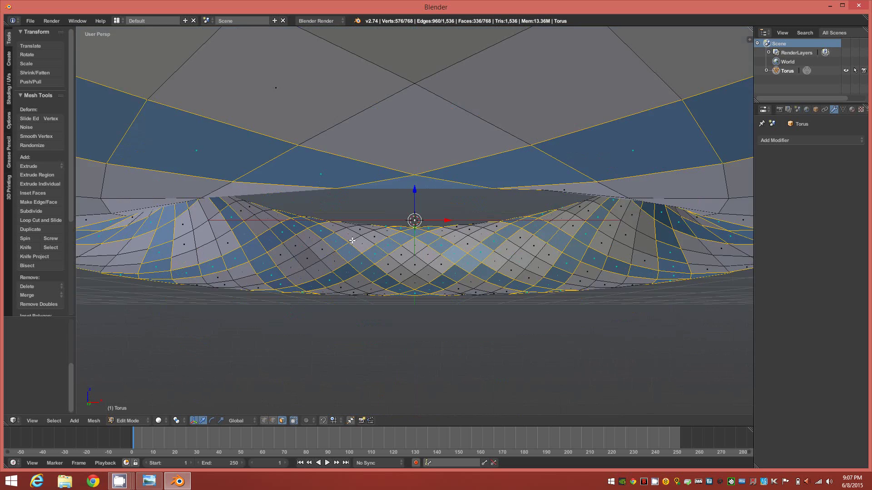
{"action": "scroll", "coordinate": [370, 275], "scroll_direction": "down", "scroll_amount": 8}
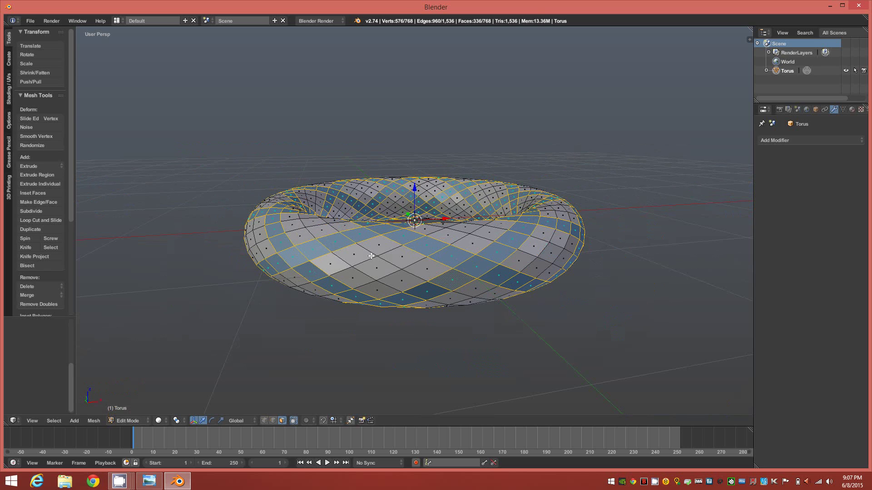
{"action": "key", "text": "ctrl+KP_Add"}
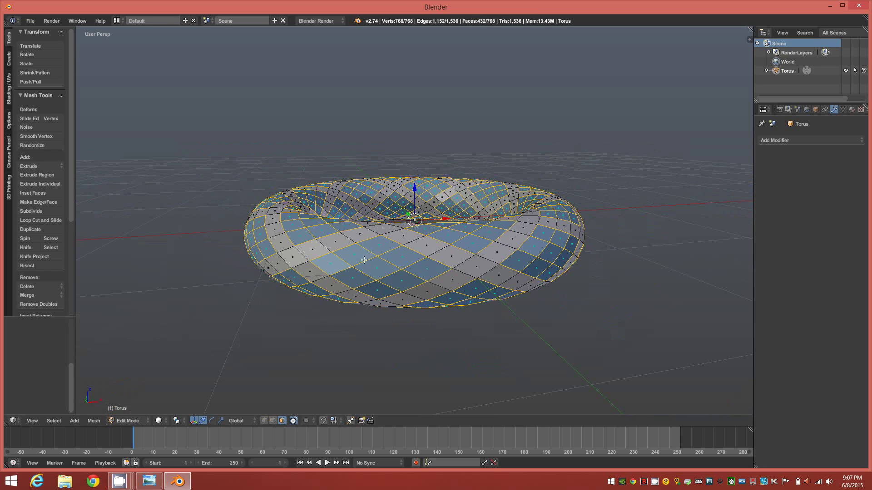
{"action": "key", "text": "x"}
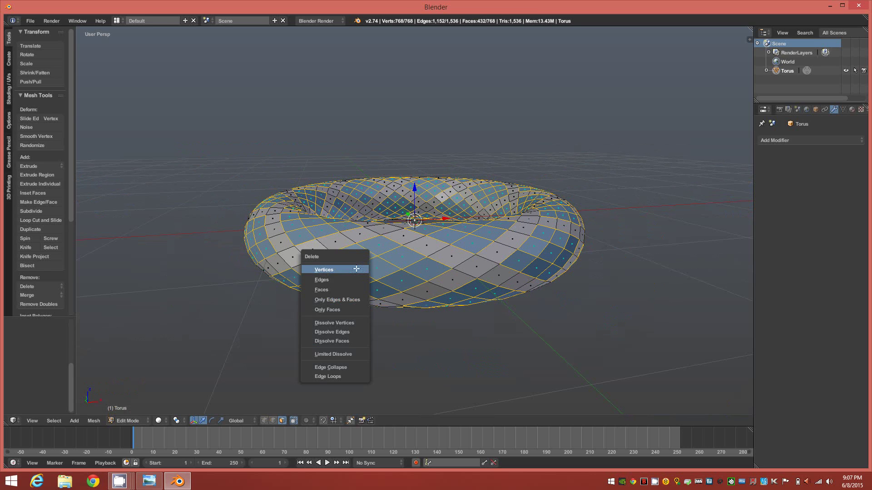
{"action": "left_click", "coordinate": [340, 290]}
{"action": "mouse_move", "coordinate": [425, 263]}
{"action": "middle_mouse_down"}
{"action": "mouse_move", "coordinate": [407, 330]}
{"action": "mouse_move", "coordinate": [430, 252]}
{"action": "mouse_move", "coordinate": [412, 299]}
{"action": "mouse_move", "coordinate": [412, 278]}
{"action": "mouse_move", "coordinate": [429, 277]}
{"action": "middle_mouse_up"}
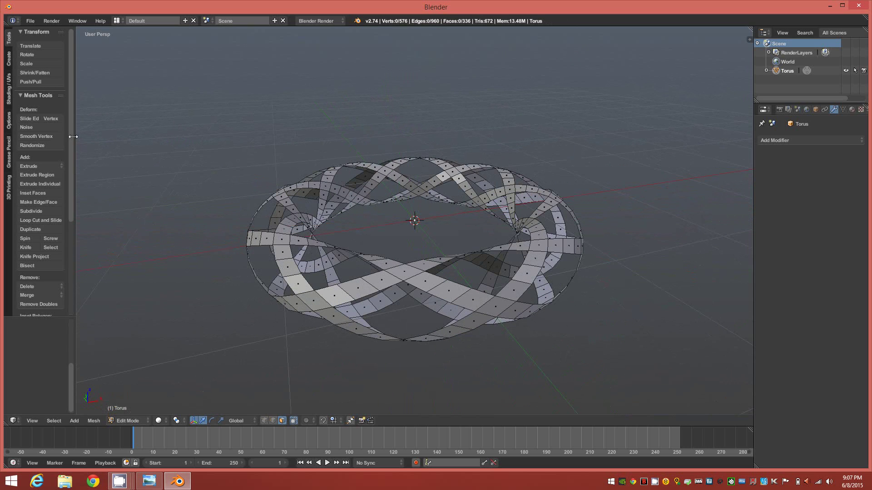
Step: Select all vertices, run Smooth Vertex about eight times, then return to Object Mode
{"action": "left_click", "coordinate": [50, 137]}
{"action": "key", "text": "1"}
{"action": "key", "text": "a"}
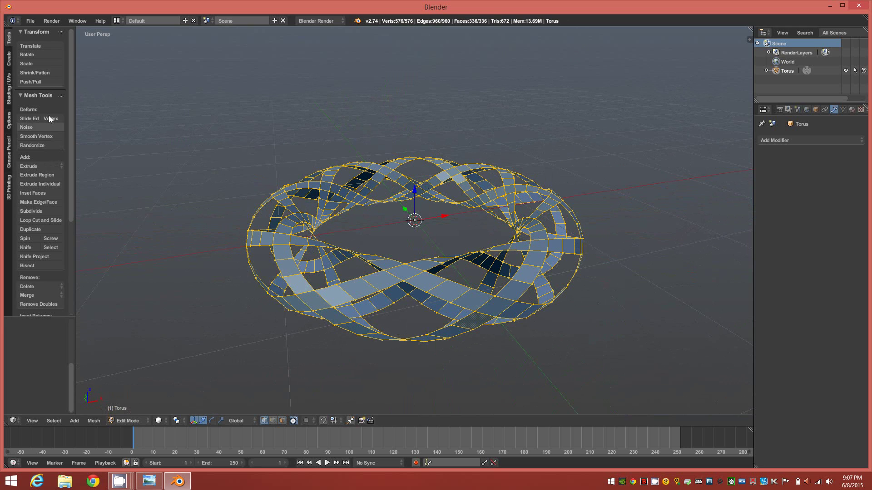
{"action": "left_click", "coordinate": [42, 136]}
{"action": "left_click", "coordinate": [42, 136]}
{"action": "left_click", "coordinate": [43, 136]}
{"action": "left_click", "coordinate": [42, 137]}
{"action": "left_click", "coordinate": [42, 136]}
{"action": "left_click", "coordinate": [42, 136]}
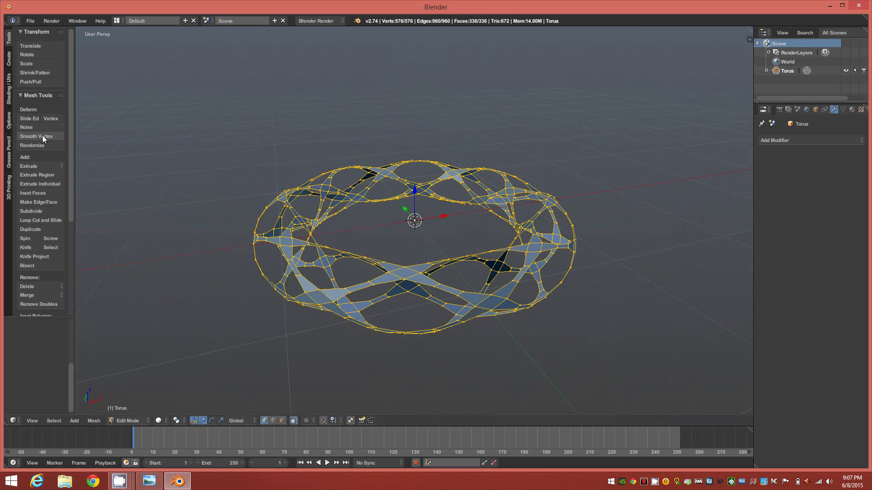
{"action": "middle_click_drag", "start_coordinate": [378, 257], "coordinate": [408, 269]}
{"action": "left_click", "coordinate": [44, 137]}
{"action": "key", "text": "Tab"}
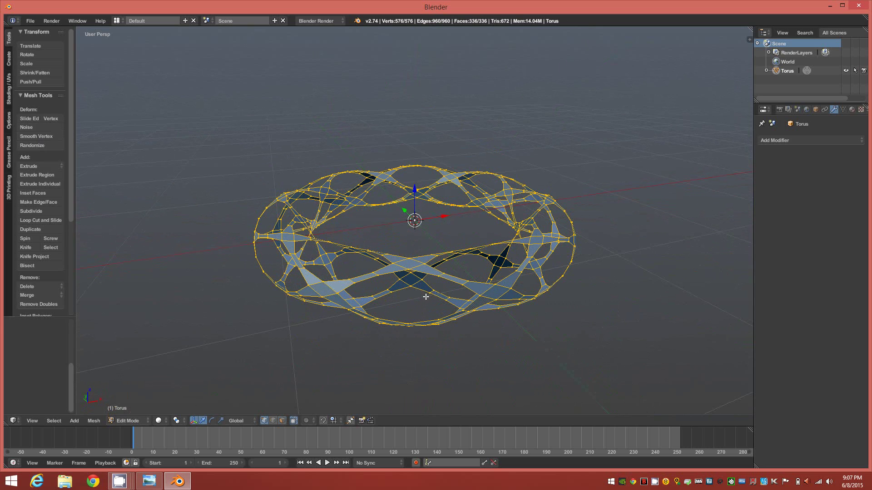
{"action": "key", "text": "Tab"}
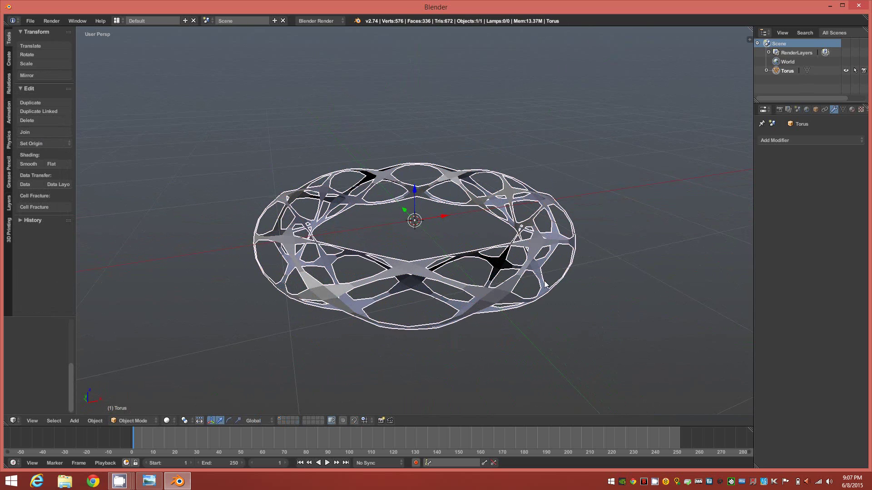
Step: Add a Solidify modifier with 0.0490 thickness and Even Thickness enabled
{"action": "middle_click_drag", "start_coordinate": [544, 291], "coordinate": [581, 278]}
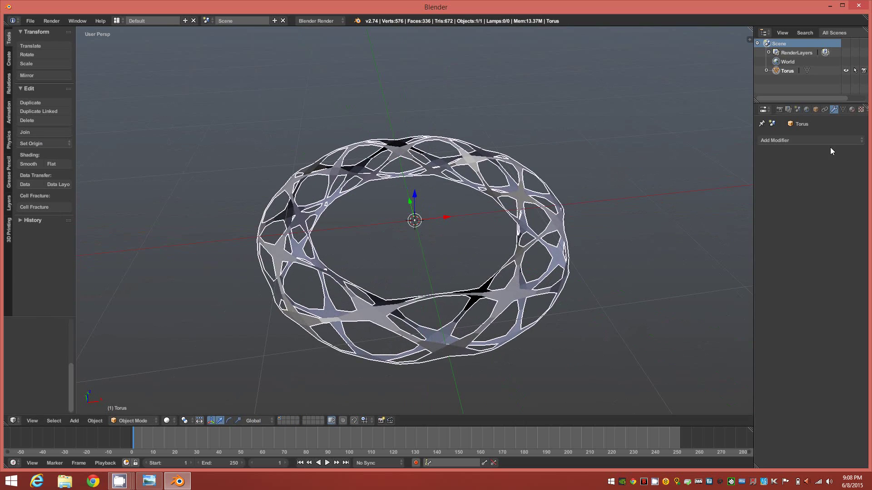
{"action": "left_click", "coordinate": [843, 142]}
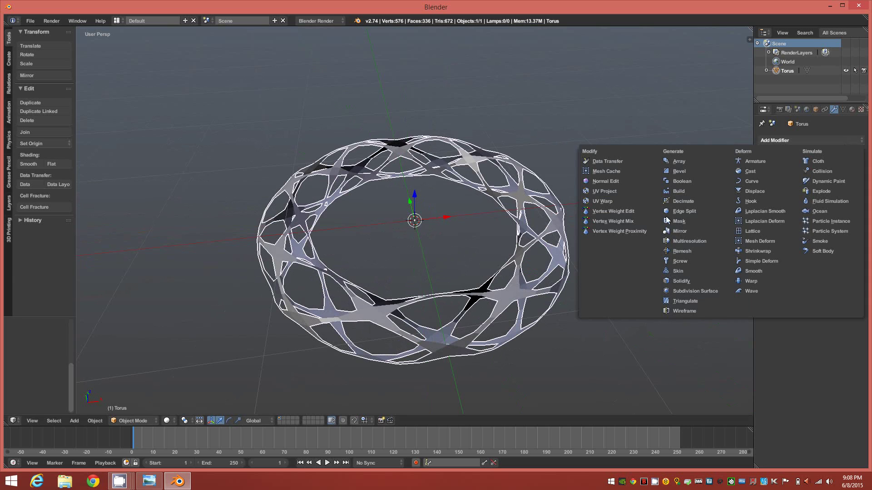
{"action": "left_click", "coordinate": [690, 278]}
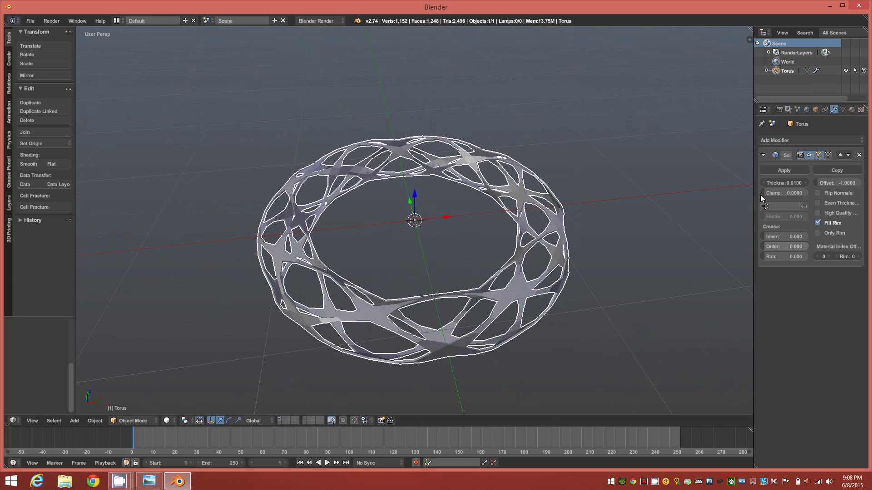
{"action": "left_click_drag", "start_coordinate": [800, 183], "coordinate": [822, 180]}
{"action": "middle_click_drag", "start_coordinate": [533, 262], "coordinate": [494, 269]}
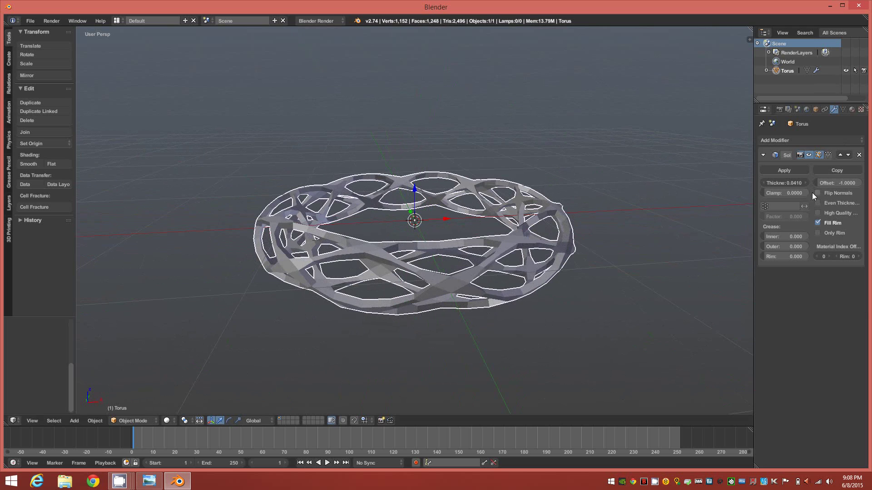
{"action": "left_click_drag", "start_coordinate": [802, 180], "coordinate": [803, 179]}
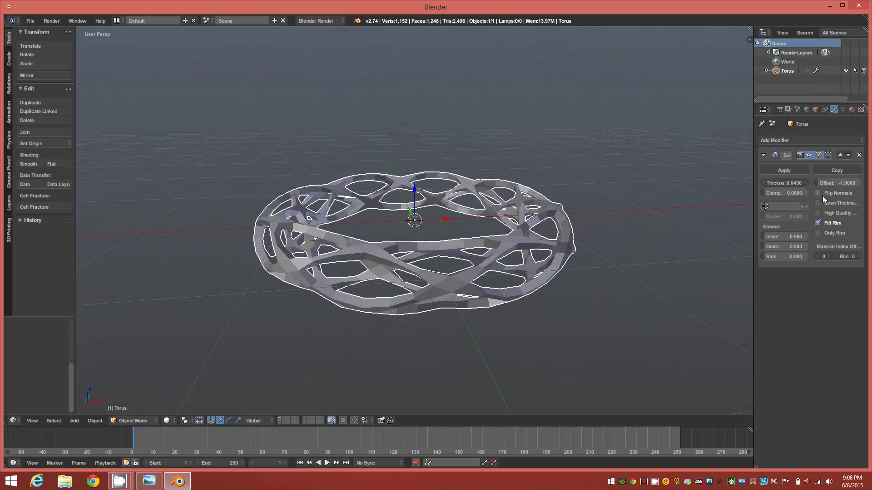
{"action": "left_click", "coordinate": [819, 204]}
{"action": "middle_click_drag", "start_coordinate": [432, 236], "coordinate": [438, 289]}
Step: Add a Catmull-Clark Subdivision Surface modifier with viewport level 2
{"action": "left_click", "coordinate": [854, 141]}
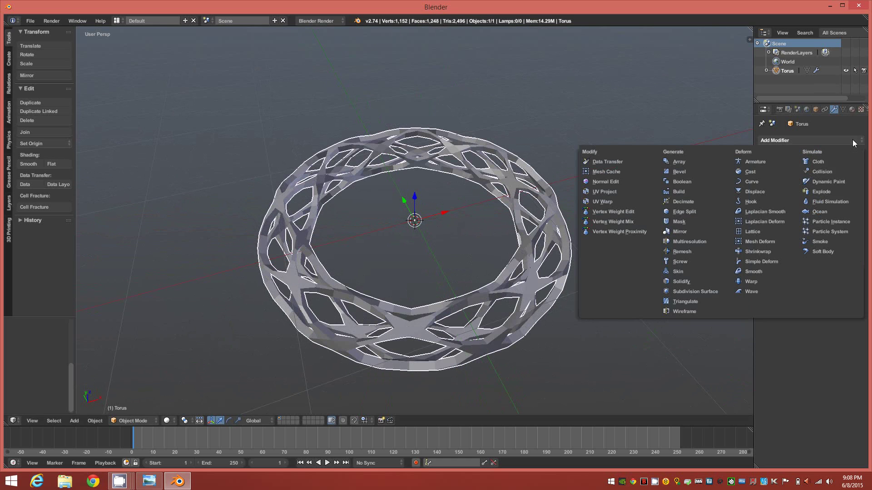
{"action": "left_click", "coordinate": [710, 291]}
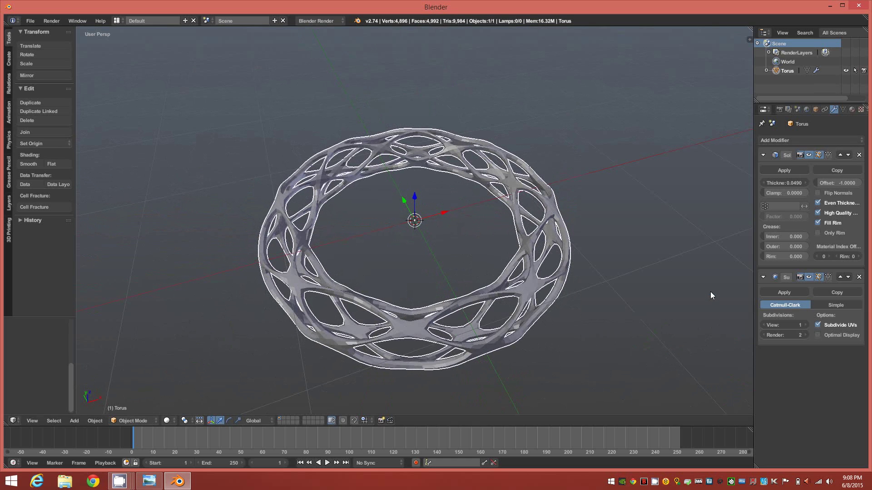
{"action": "left_click", "coordinate": [805, 325]}
{"action": "middle_click_drag", "start_coordinate": [534, 311], "coordinate": [525, 284]}
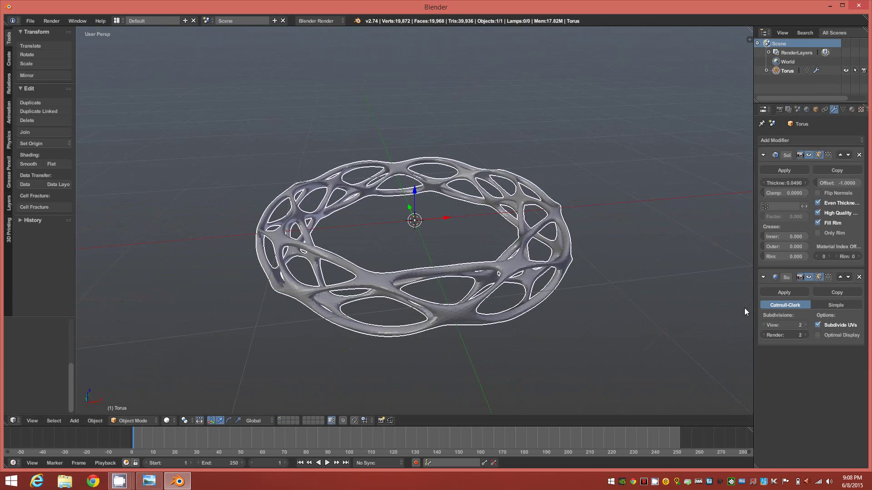
{"action": "middle_click_drag", "start_coordinate": [526, 263], "coordinate": [727, 250]}
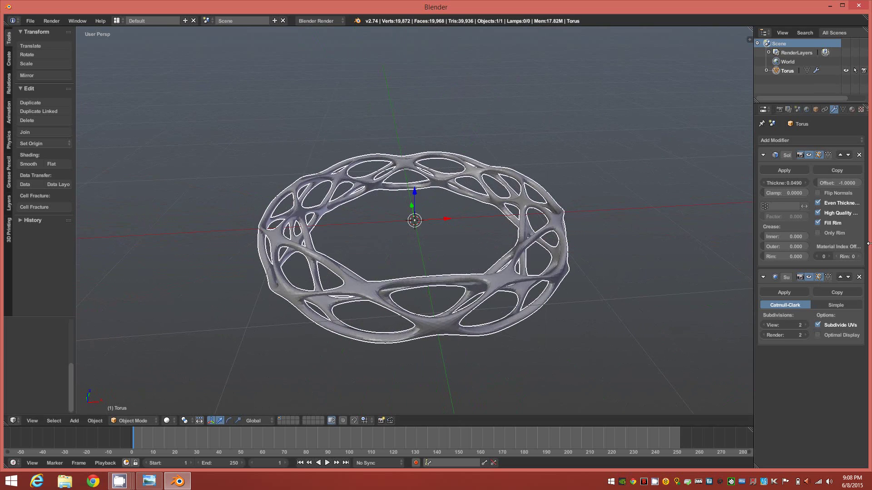
Step: Remove the Subdivision Surface and Solidify modifiers and cancel a stray scale
{"action": "left_click", "coordinate": [859, 277]}
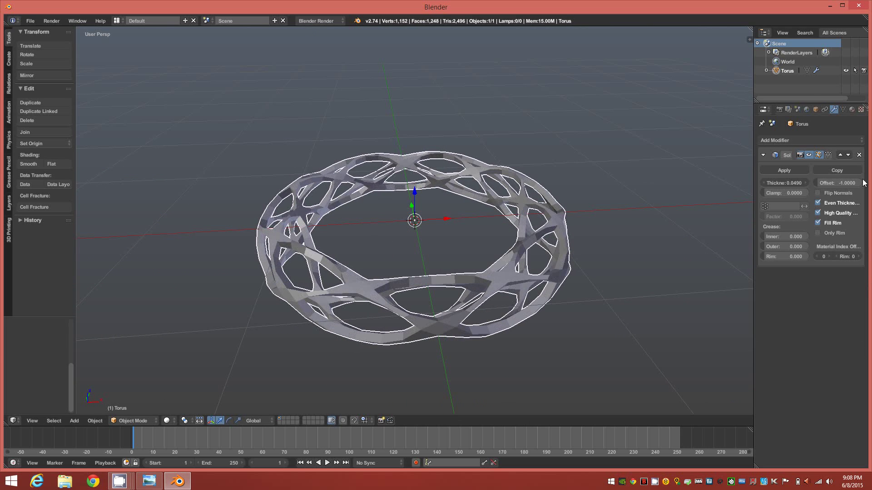
{"action": "left_click", "coordinate": [859, 155]}
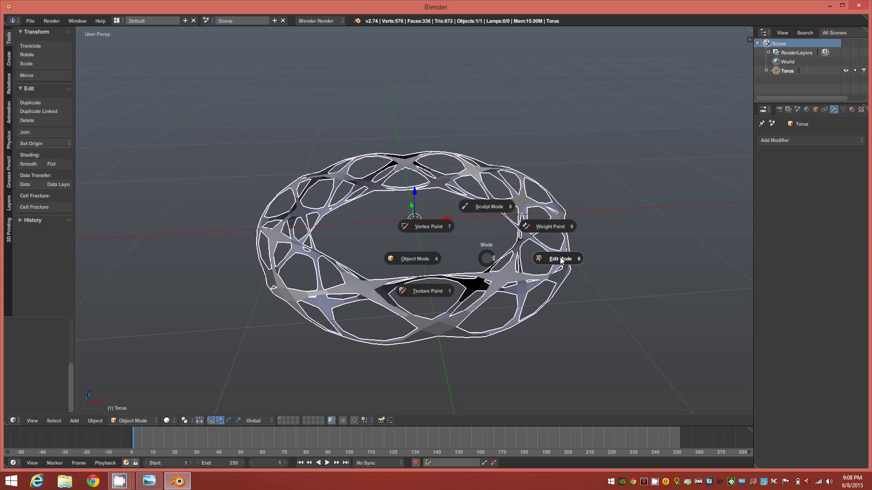
{"action": "left_click", "coordinate": [539, 260]}
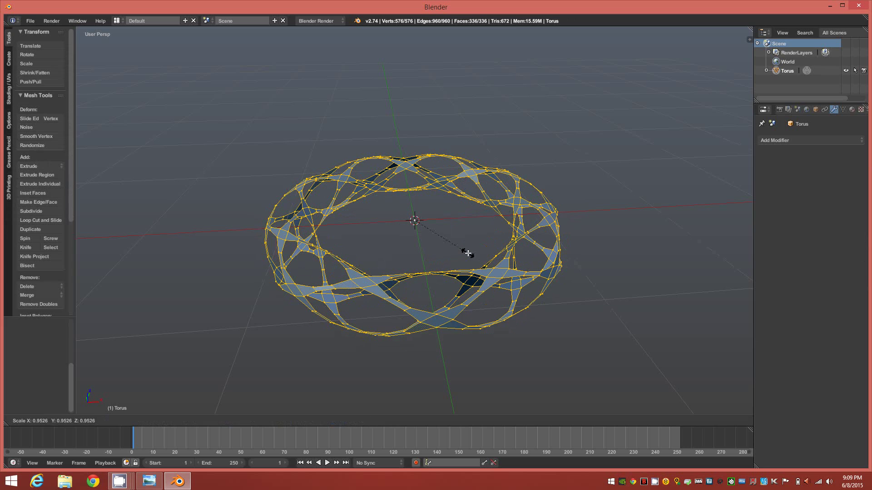
{"action": "right_click", "coordinate": [468, 252]}
{"action": "middle_click_drag", "start_coordinate": [431, 252], "coordinate": [419, 243]}
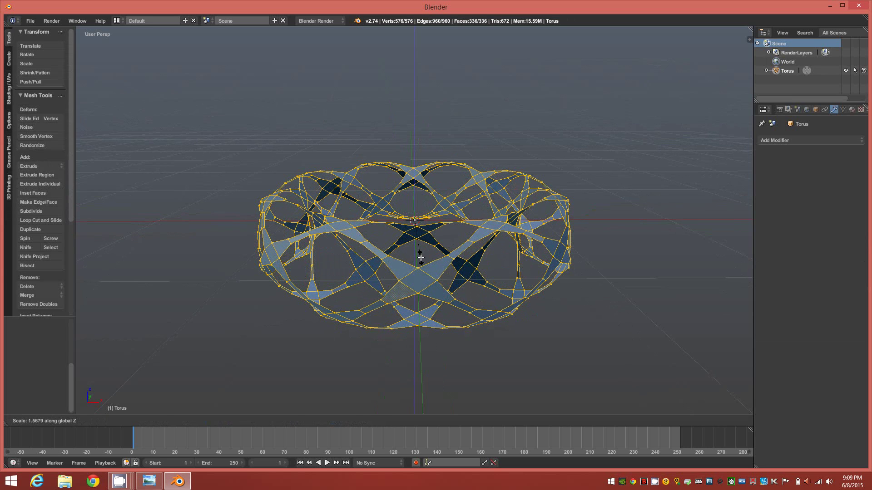
Step: Confirm the Z stretch of the lattice and return to Object Mode
{"action": "left_click", "coordinate": [420, 258]}
{"action": "middle_click_drag", "start_coordinate": [420, 257], "coordinate": [462, 290]}
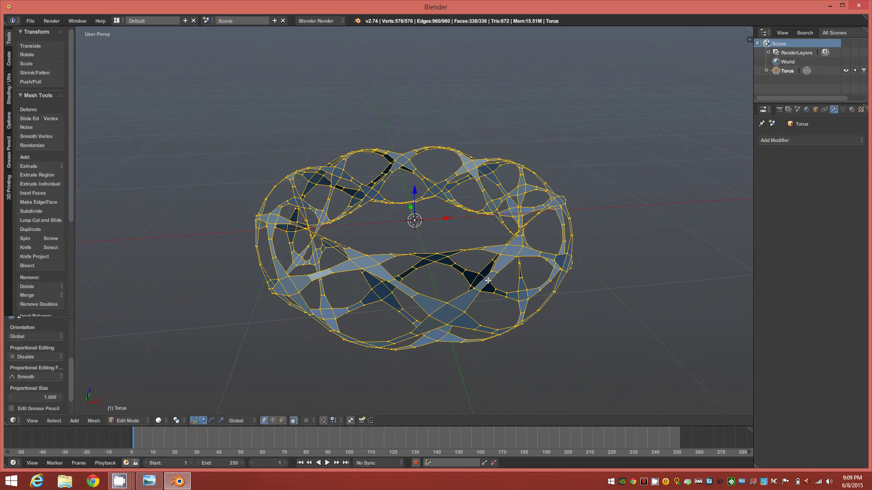
{"action": "key", "text": "Tab"}
{"action": "left_click", "coordinate": [418, 282]}
{"action": "left_click", "coordinate": [849, 139]}
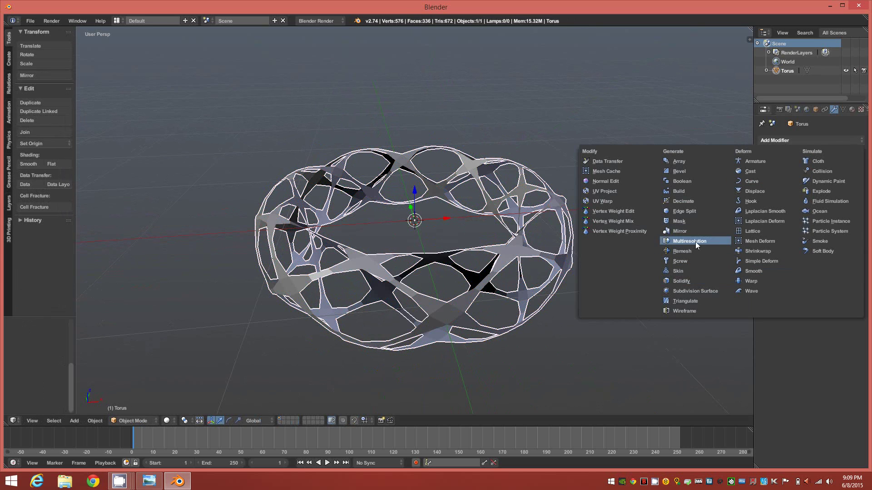
Step: Add a Solidify modifier with Thickness 0.0380 and High Quality Normals enabled
{"action": "left_click", "coordinate": [685, 281]}
{"action": "left_click_drag", "start_coordinate": [802, 183], "coordinate": [818, 181]}
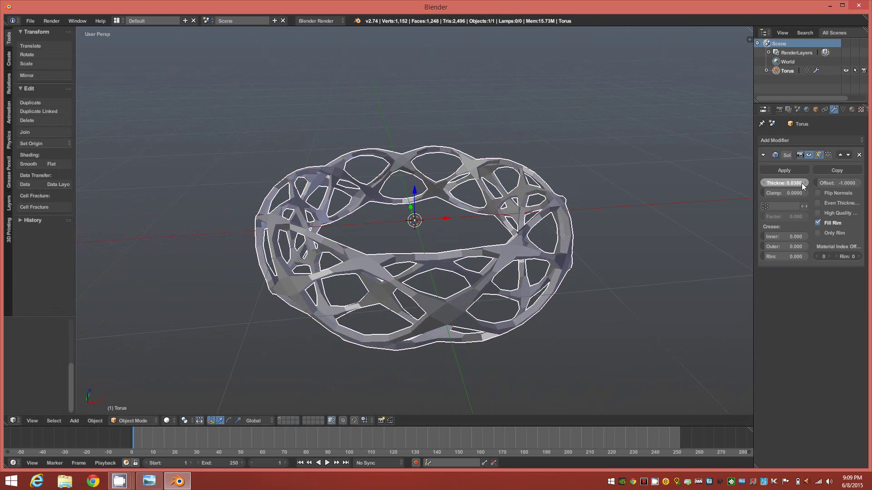
{"action": "left_click", "coordinate": [825, 213]}
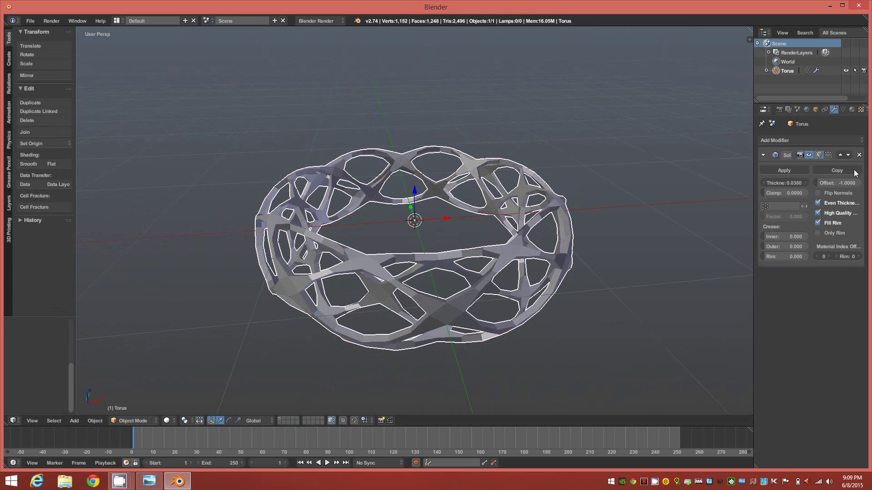
Step: Add a Subdivision Surface modifier with viewport subdivisions raised to 3
{"action": "left_click", "coordinate": [810, 141]}
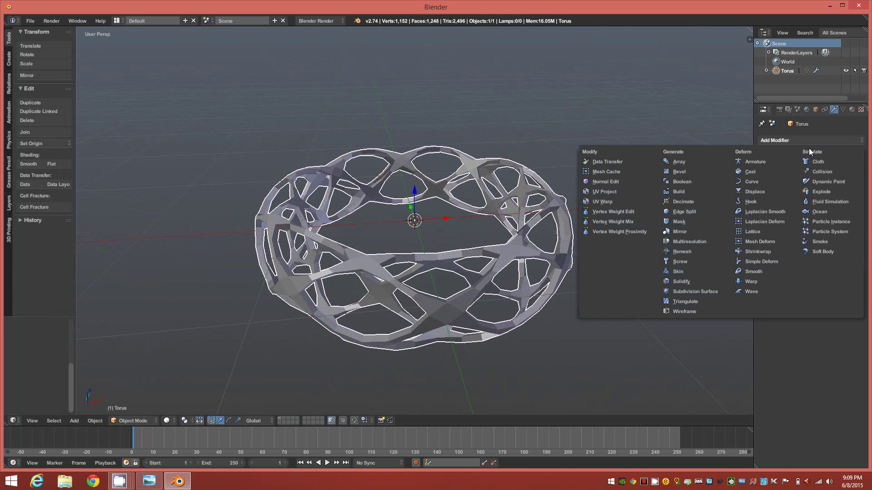
{"action": "left_click", "coordinate": [704, 292]}
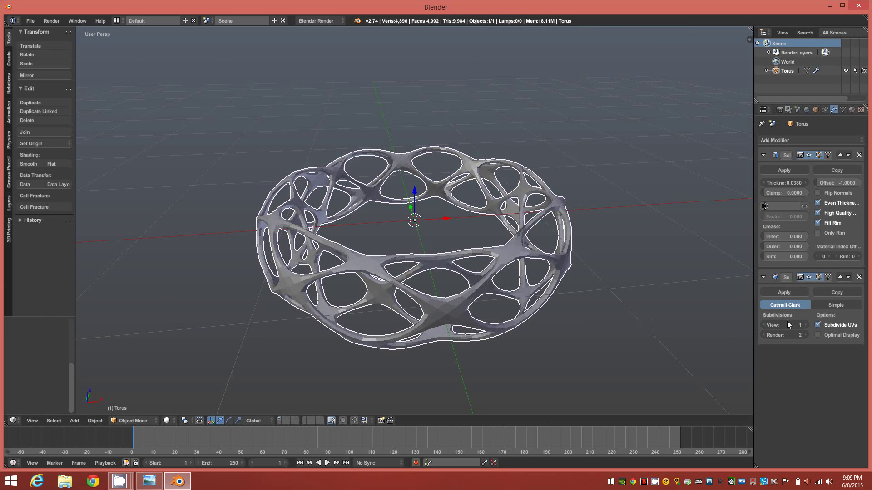
{"action": "left_click", "coordinate": [803, 325]}
{"action": "left_click", "coordinate": [804, 325]}
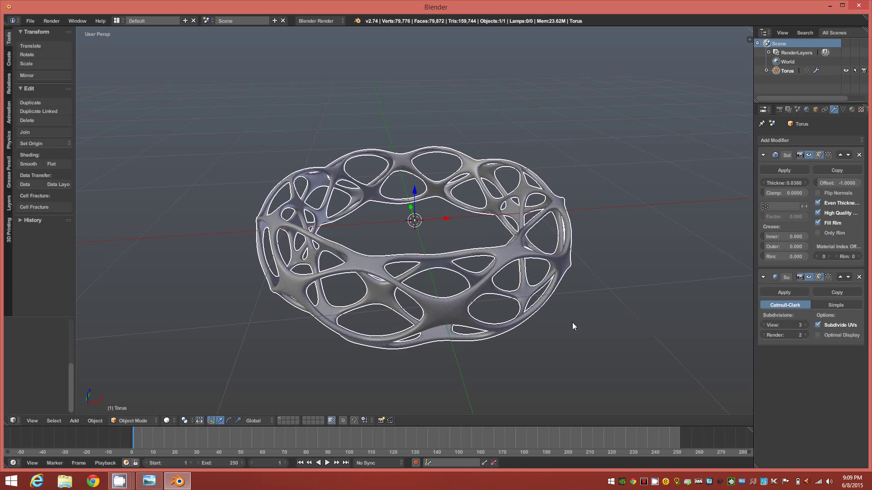
{"action": "mouse_move", "coordinate": [461, 285]}
{"action": "middle_mouse_down"}
{"action": "mouse_move", "coordinate": [456, 301]}
{"action": "mouse_move", "coordinate": [475, 278]}
{"action": "mouse_move", "coordinate": [456, 269]}
{"action": "mouse_move", "coordinate": [464, 260]}
{"action": "mouse_move", "coordinate": [455, 253]}
{"action": "mouse_move", "coordinate": [458, 276]}
{"action": "middle_mouse_up"}
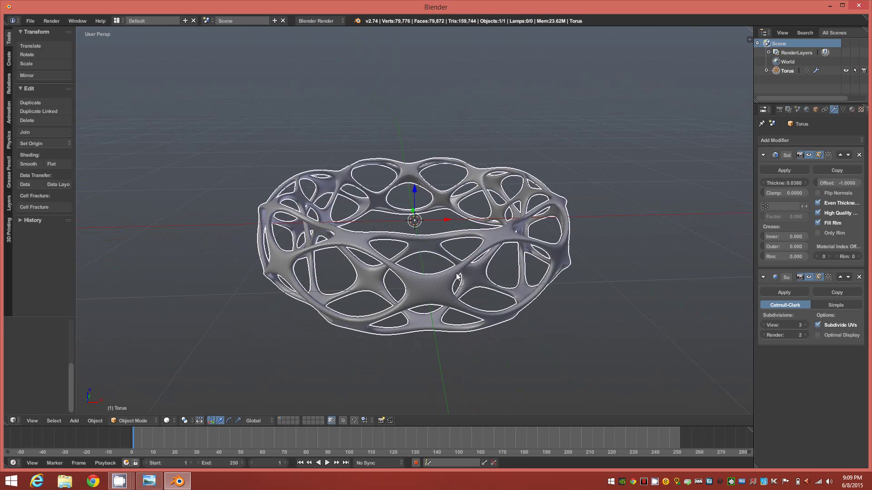
Step: Lower the viewport subdivisions to 2 and apply smooth shading to the bracelet
{"action": "left_click", "coordinate": [764, 325]}
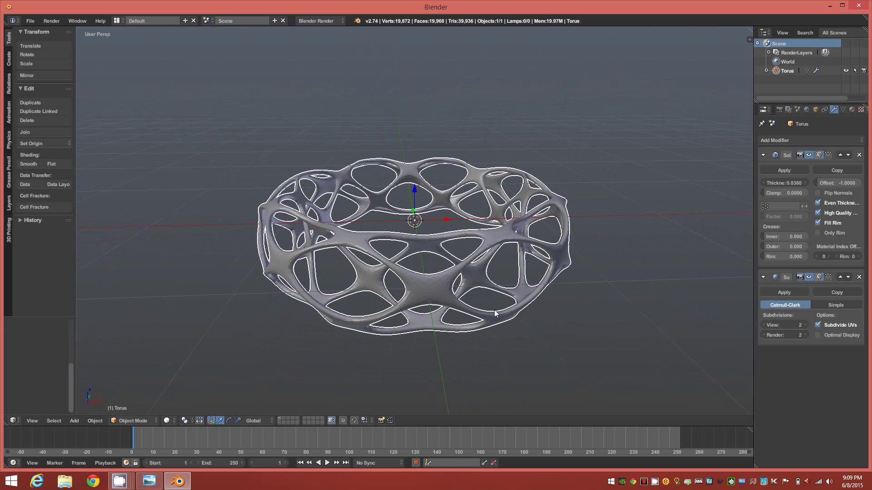
{"action": "middle_click_drag", "start_coordinate": [495, 314], "coordinate": [452, 302]}
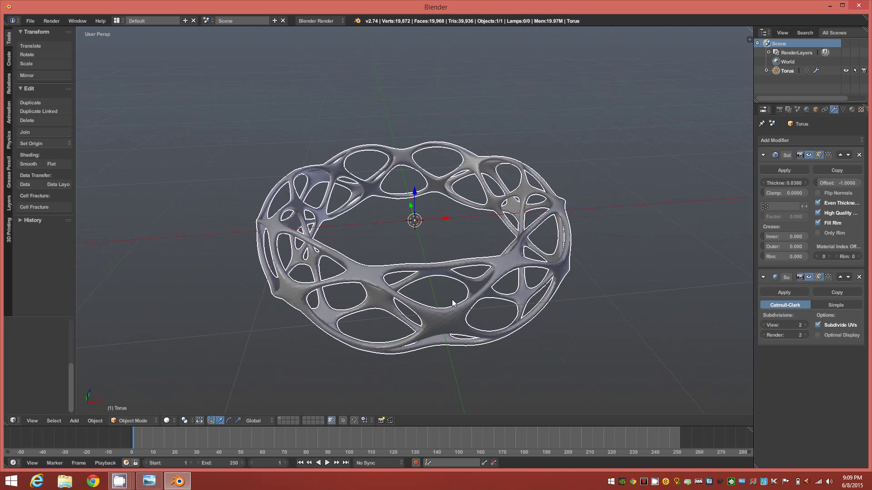
{"action": "left_click", "coordinate": [25, 165]}
{"action": "mouse_move", "coordinate": [439, 241]}
{"action": "middle_mouse_down"}
{"action": "mouse_move", "coordinate": [430, 266]}
{"action": "mouse_move", "coordinate": [429, 234]}
{"action": "mouse_move", "coordinate": [439, 230]}
{"action": "middle_mouse_up"}
Step: Turn on Matcap in the sidebar's Shading panel and choose the dark chrome matcap
{"action": "key", "text": "space"}
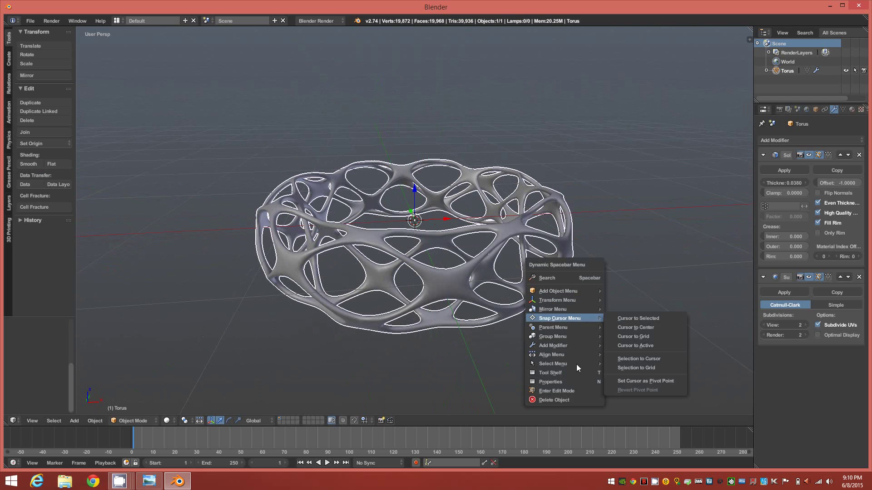
{"action": "left_click", "coordinate": [553, 382]}
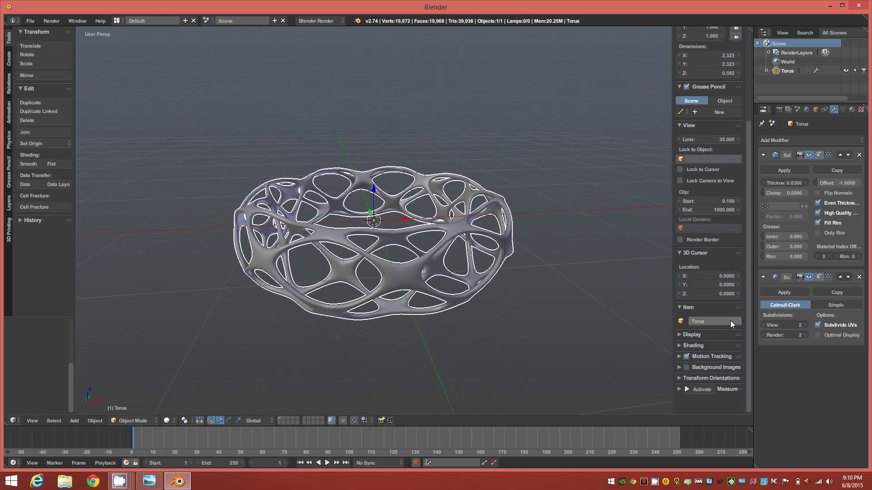
{"action": "left_click", "coordinate": [681, 345]}
{"action": "left_click", "coordinate": [684, 382]}
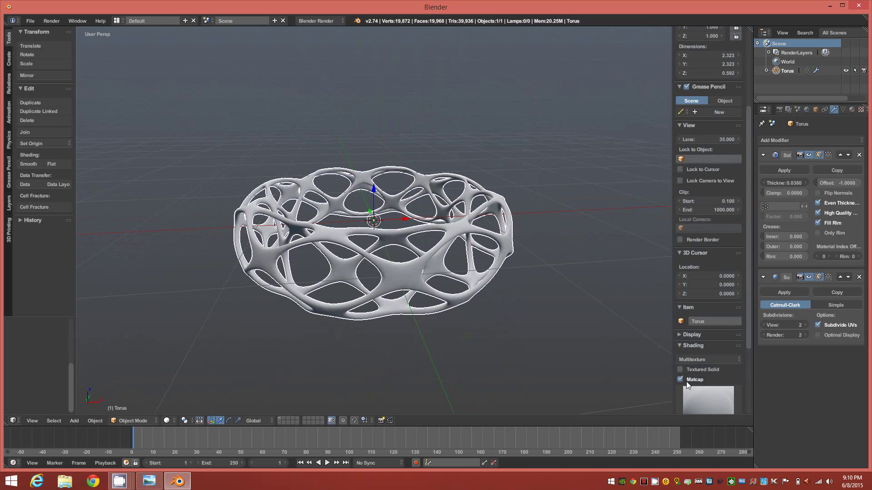
{"action": "left_click", "coordinate": [712, 399]}
{"action": "left_click", "coordinate": [669, 311]}
{"action": "middle_click_drag", "start_coordinate": [377, 240], "coordinate": [406, 245]}
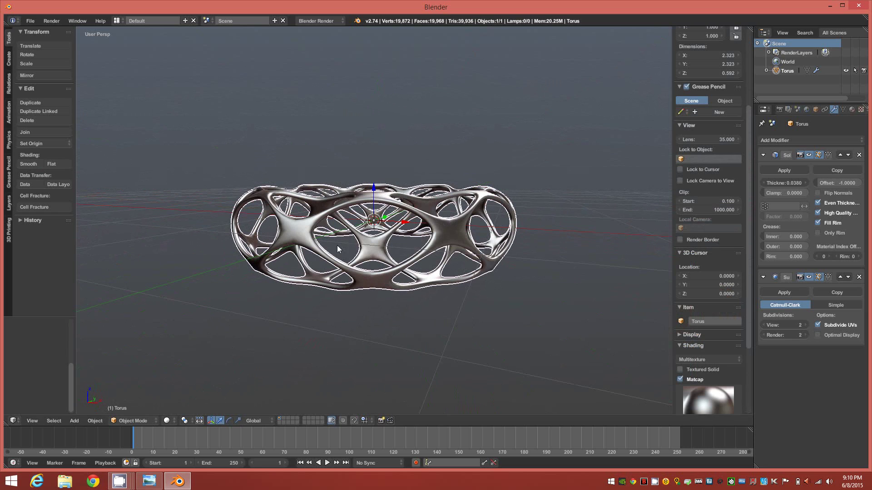
{"action": "middle_click_drag", "start_coordinate": [353, 241], "coordinate": [477, 296]}
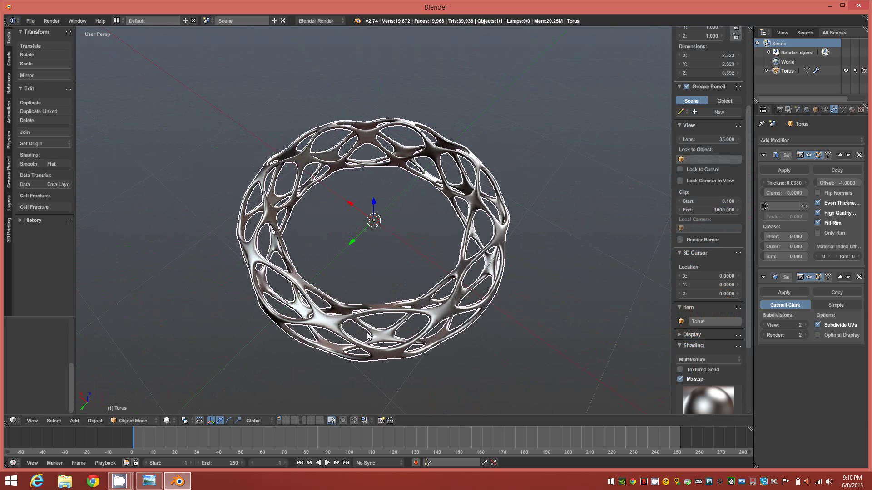
{"action": "middle_click_drag", "start_coordinate": [407, 324], "coordinate": [308, 286]}
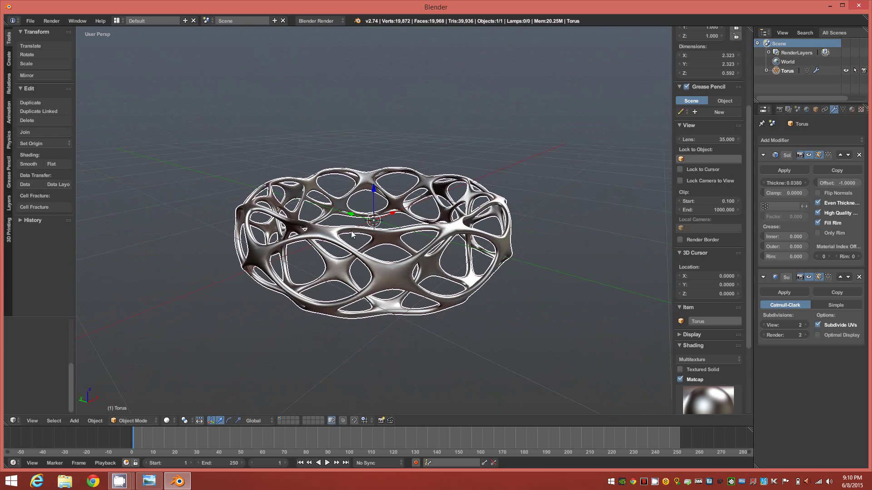
{"action": "middle_click_drag", "start_coordinate": [413, 256], "coordinate": [348, 188]}
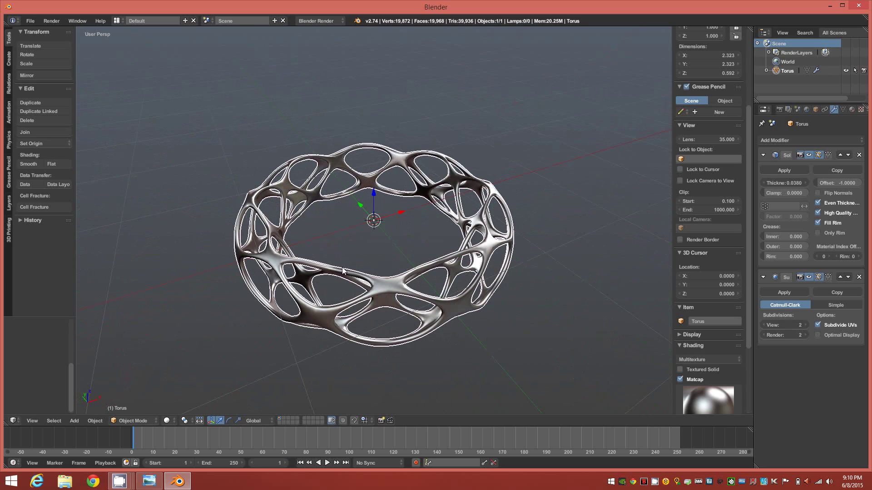
{"action": "middle_click_drag", "start_coordinate": [426, 283], "coordinate": [337, 303]}
{"action": "scroll", "coordinate": [397, 285], "scroll_direction": "up", "scroll_amount": 2}
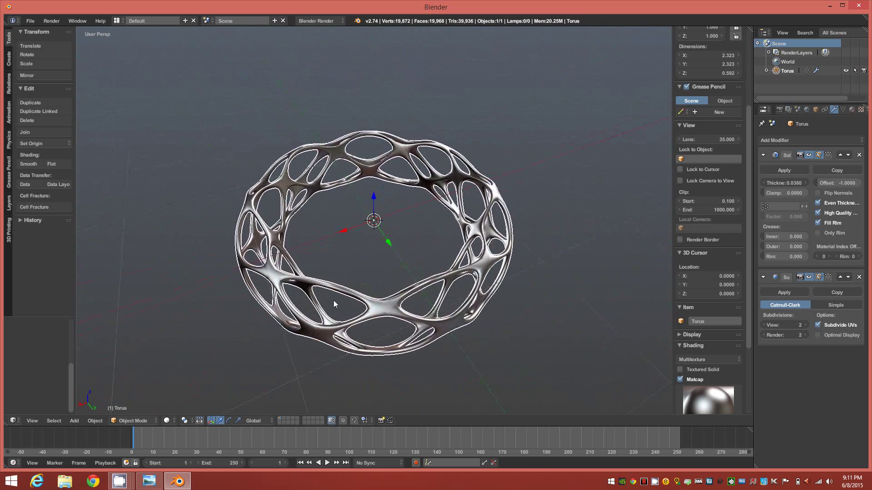
{"action": "middle_click_drag", "start_coordinate": [330, 290], "coordinate": [383, 336]}
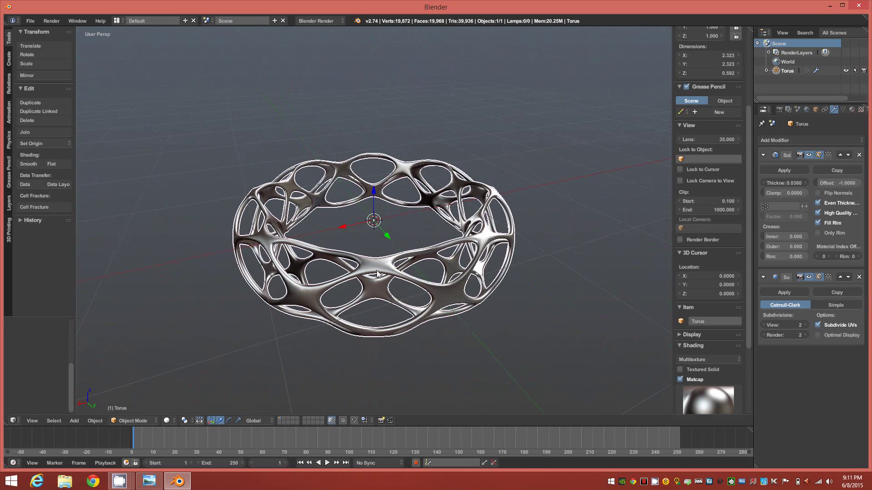
{"action": "middle_click_drag", "start_coordinate": [366, 284], "coordinate": [282, 268]}
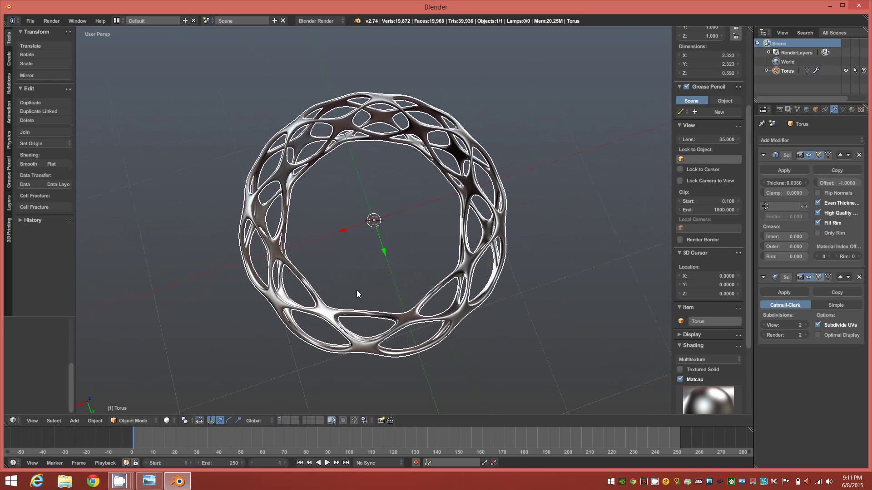
{"action": "middle_click_drag", "start_coordinate": [357, 292], "coordinate": [397, 239]}
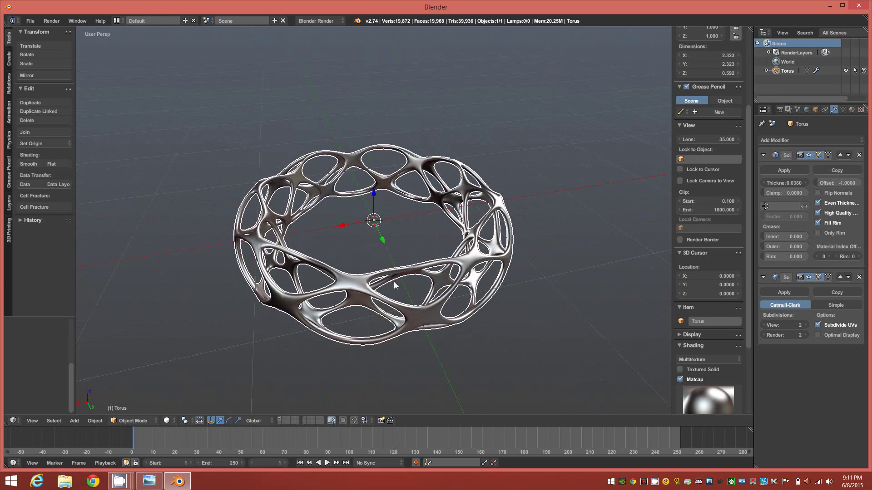
{"action": "middle_click_drag", "start_coordinate": [393, 282], "coordinate": [377, 262]}
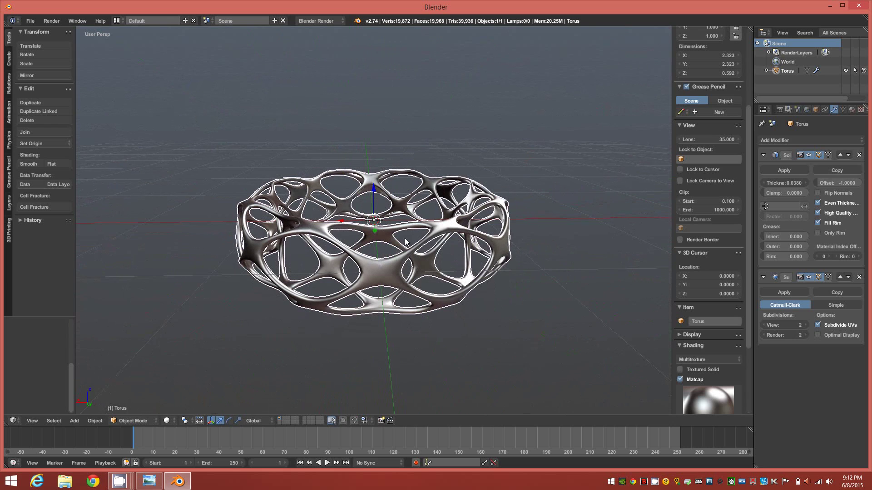